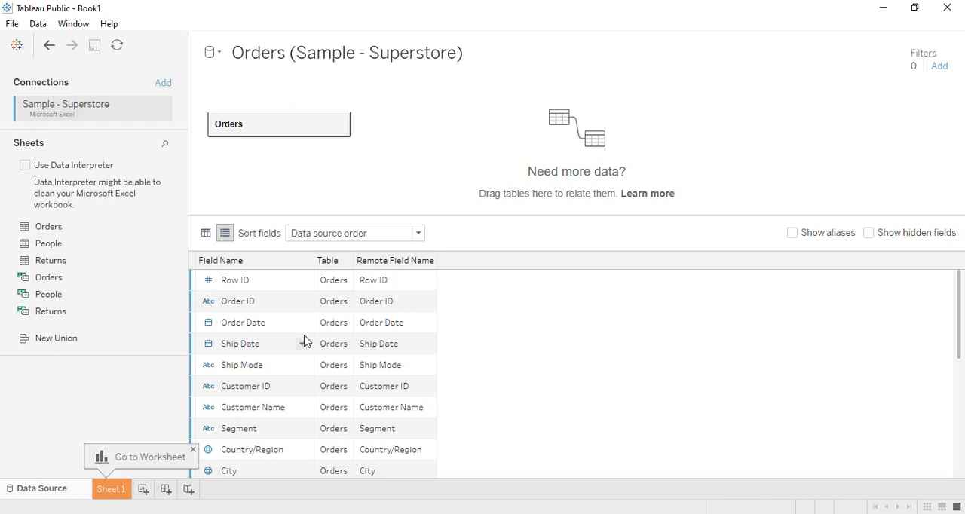
Switch the Orders preview to the data grid and dismiss the worksheet hint.
{"action": "left_click", "coordinate": [205, 234]}
{"action": "left_click", "coordinate": [206, 234]}
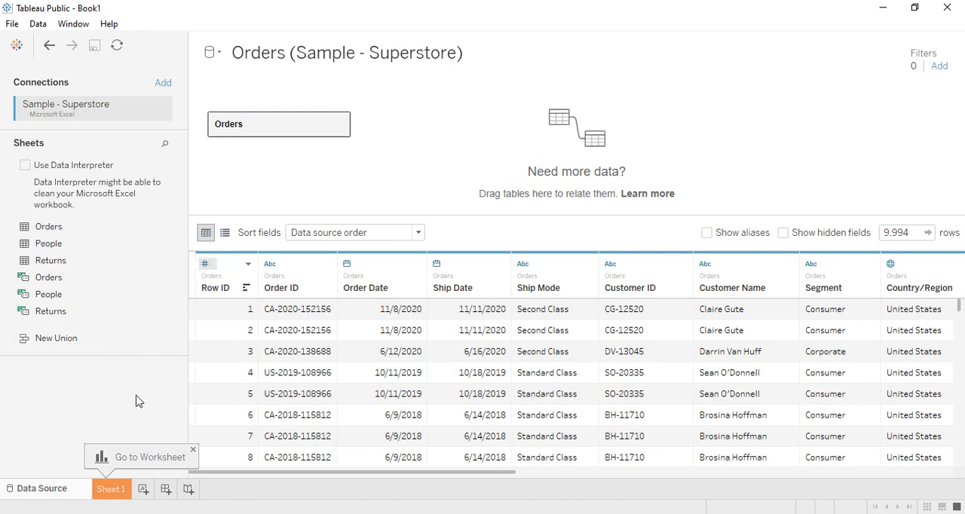
{"action": "left_click", "coordinate": [193, 452]}
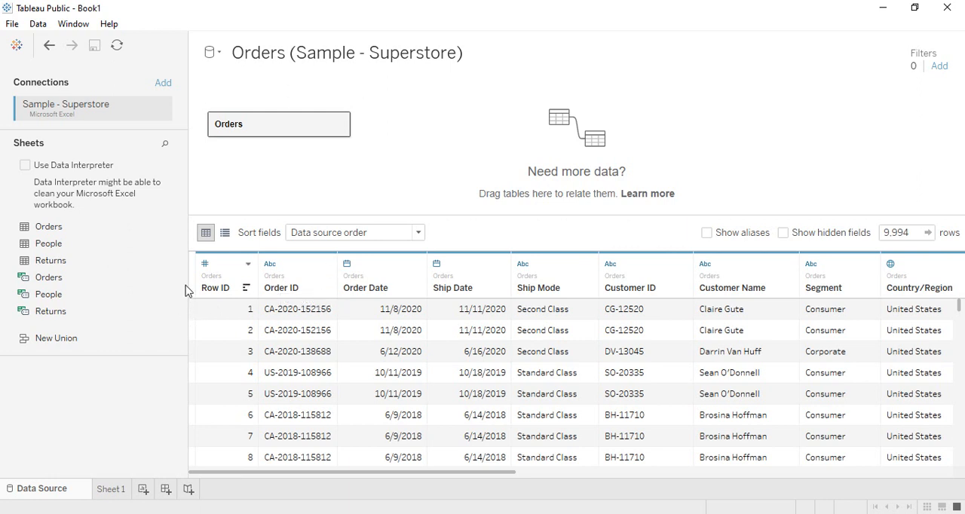
Rename the Row ID field as ID.
{"action": "left_click", "coordinate": [248, 266]}
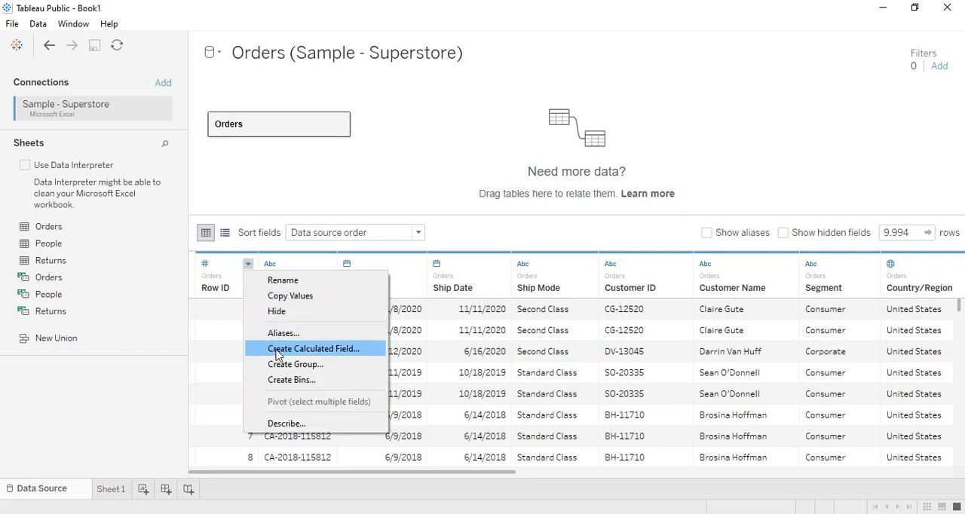
{"action": "left_click", "coordinate": [294, 280]}
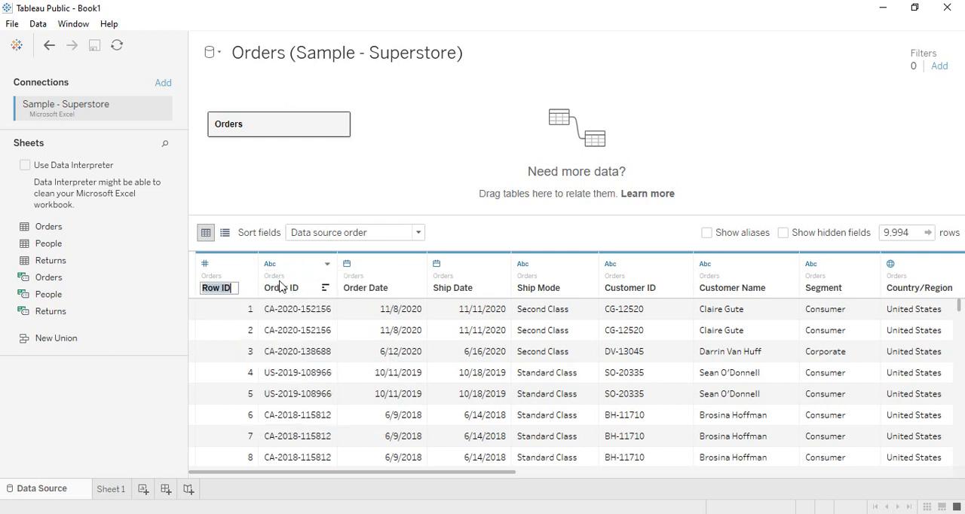
{"action": "left_click", "coordinate": [228, 288]}
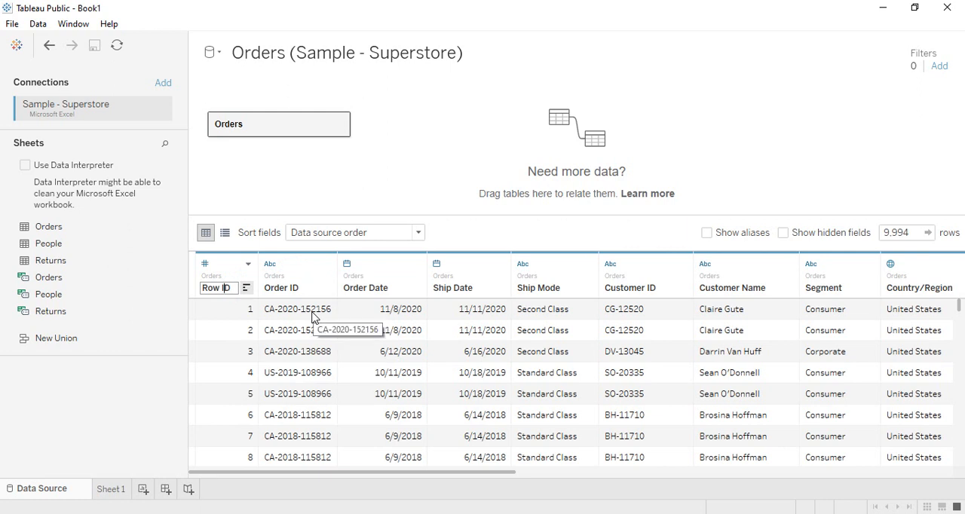
{"action": "key", "text": "BackSpace"}
{"action": "key", "text": "BackSpace"}
{"action": "key", "text": "BackSpace"}
{"action": "key", "text": "BackSpace"}
{"action": "key", "text": "BackSpace"}
{"action": "type", "text": "ID"}
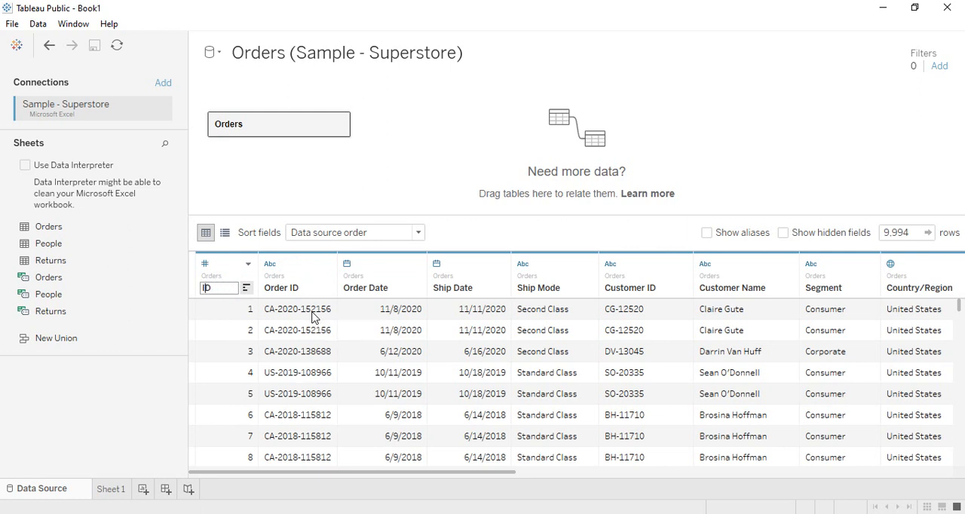
{"action": "key", "text": "Return"}
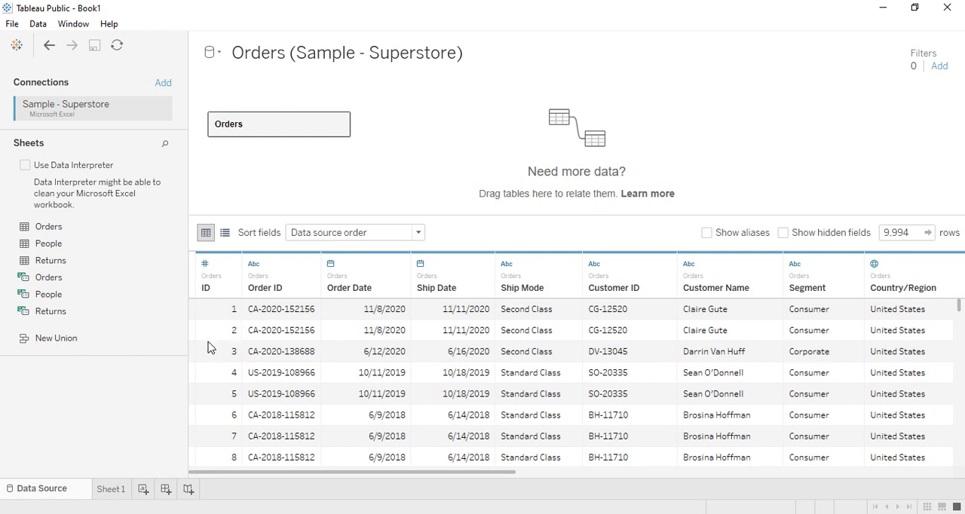
Limit the Orders data preview to 100 rows.
{"action": "left_click", "coordinate": [909, 229]}
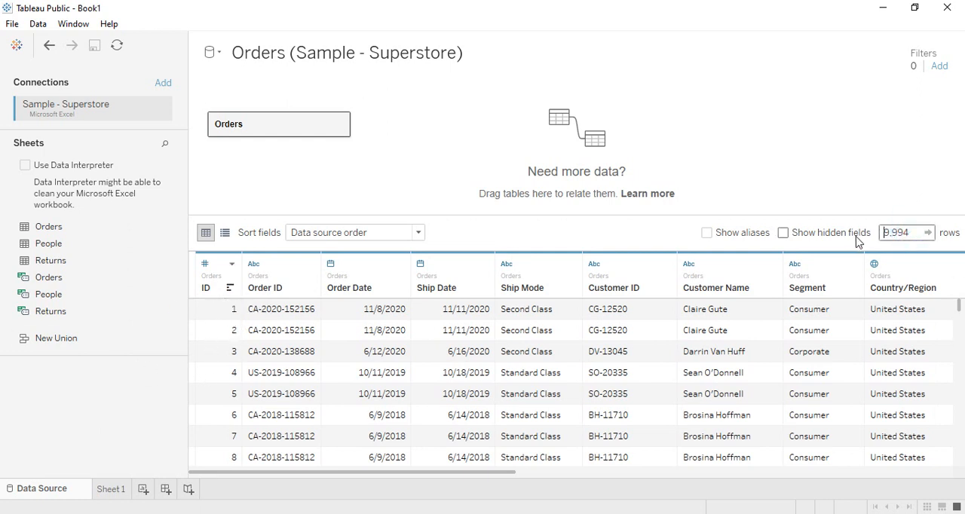
{"action": "left_click_drag", "start_coordinate": [919, 229], "coordinate": [847, 228]}
{"action": "type", "text": "100"}
{"action": "key", "text": "Return"}
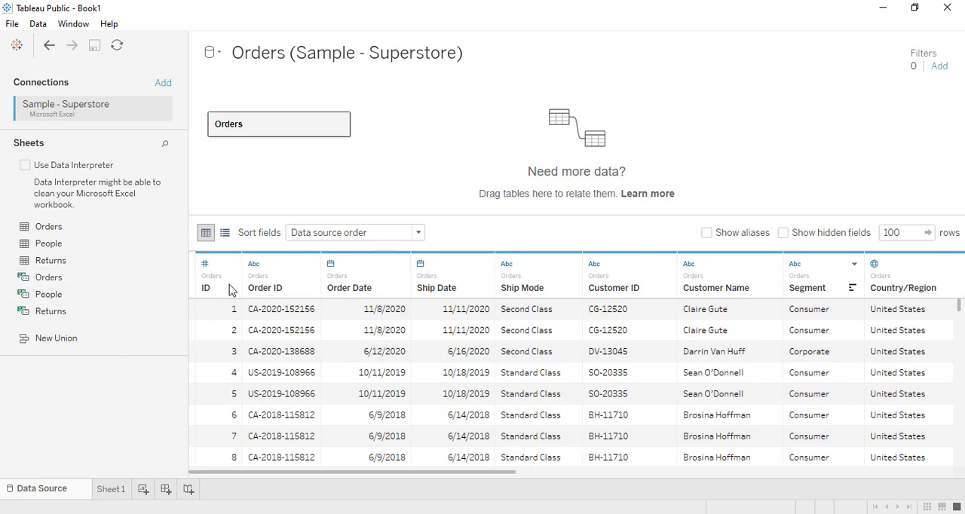
Reset the ID field to its original name, and view the field metadata list before returning to the data grid.
{"action": "left_click", "coordinate": [231, 264]}
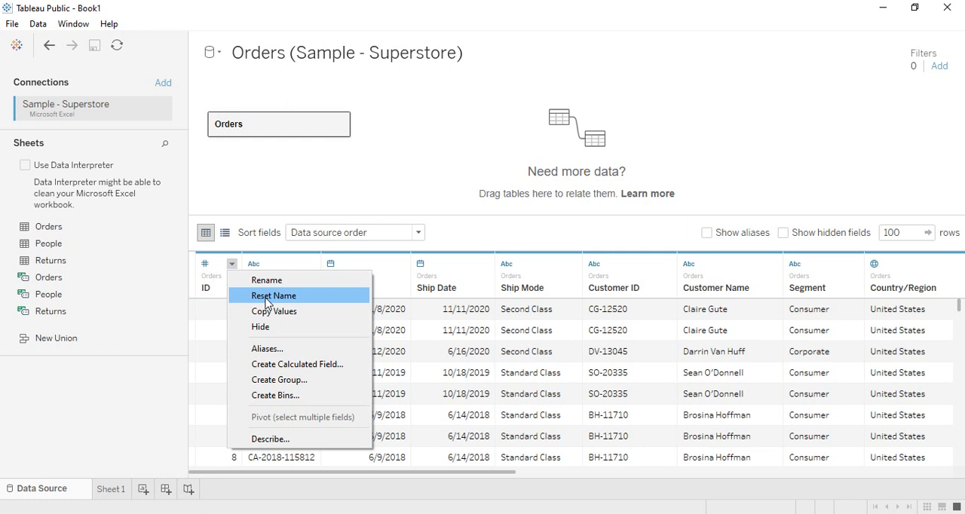
{"action": "left_click", "coordinate": [267, 297]}
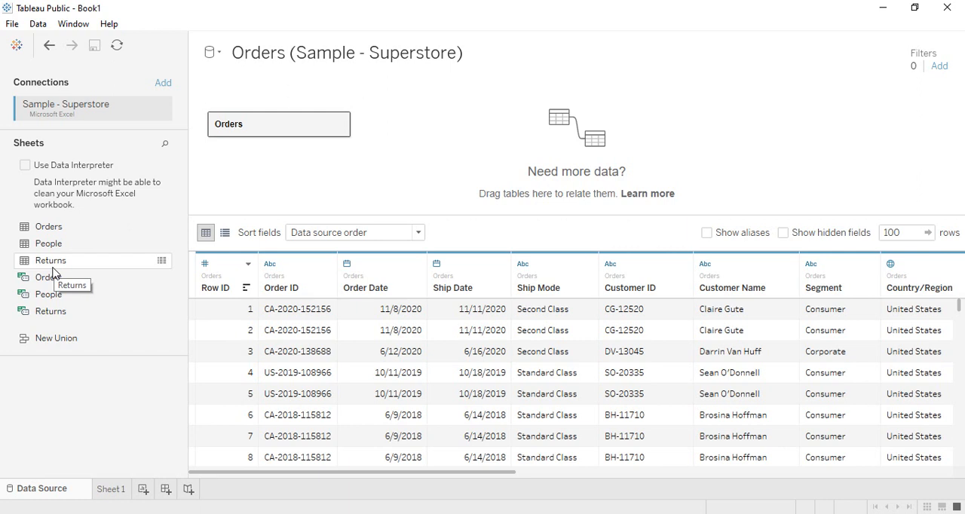
{"action": "left_click", "coordinate": [225, 232]}
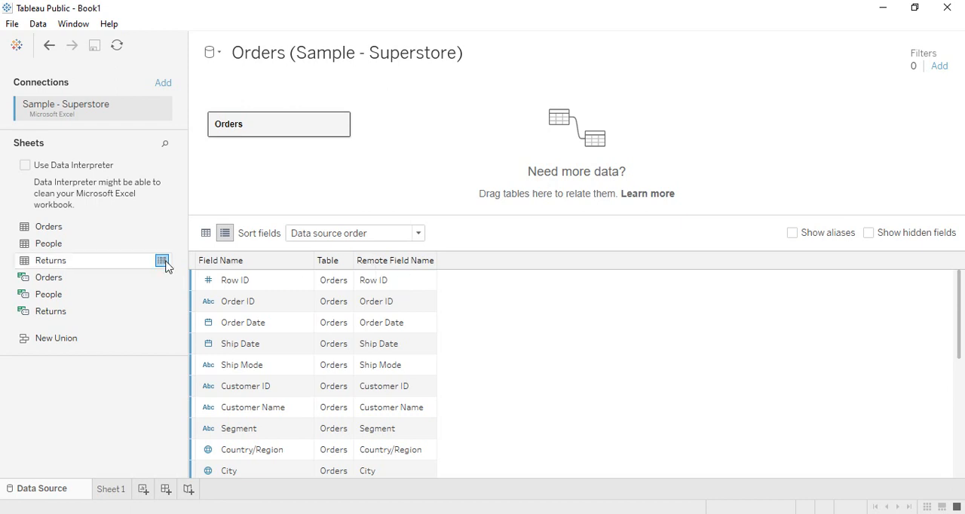
{"action": "left_click", "coordinate": [207, 233]}
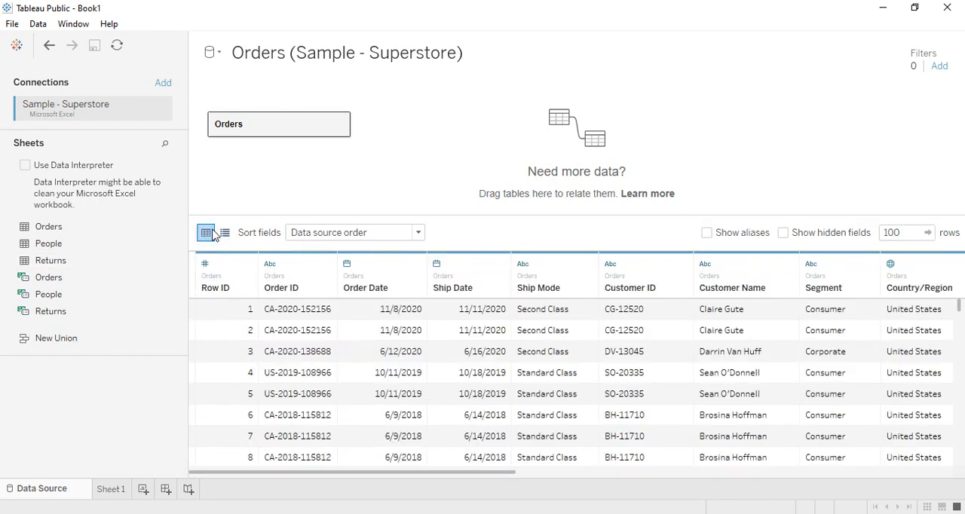
Copy the Row ID values, try to paste them into an empty Notepad document, and close Notepad.
{"action": "left_click", "coordinate": [248, 264]}
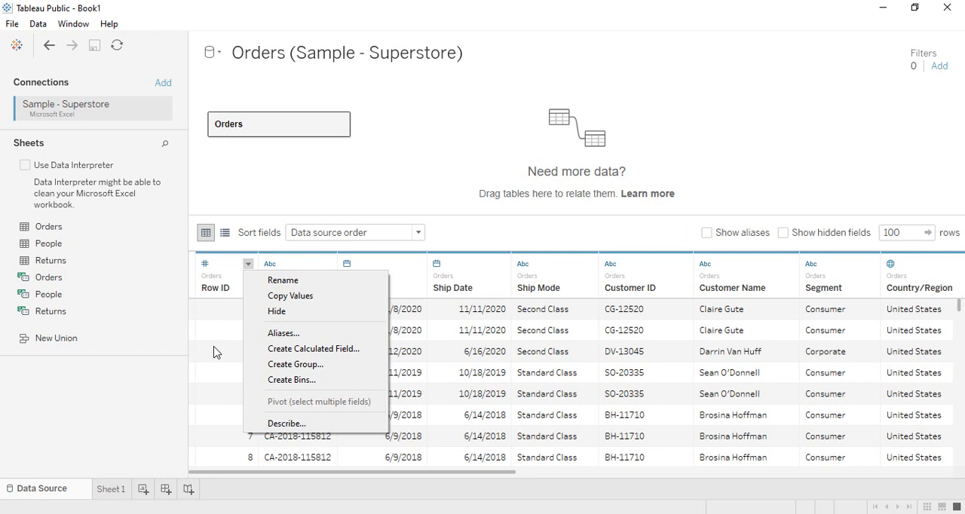
{"action": "left_click", "coordinate": [266, 298]}
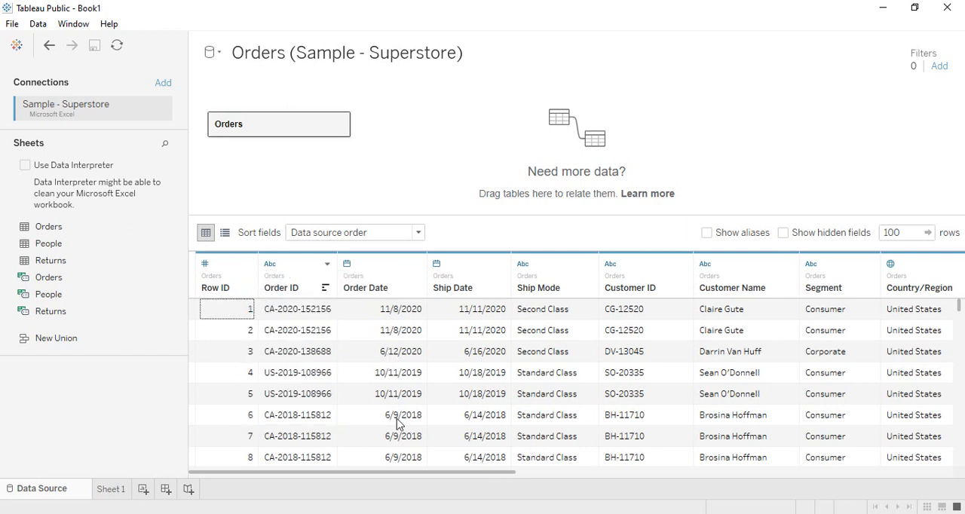
{"action": "left_click", "coordinate": [603, 513]}
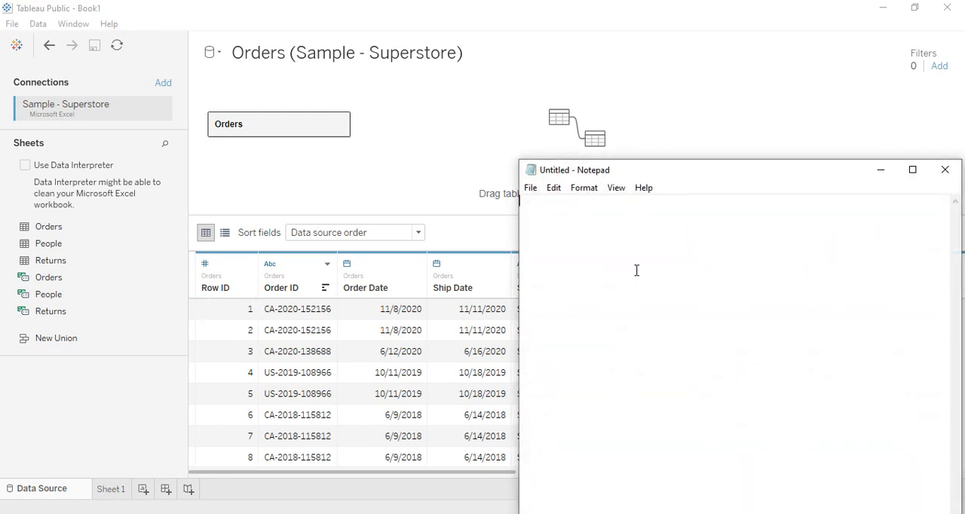
{"action": "right_click", "coordinate": [563, 212]}
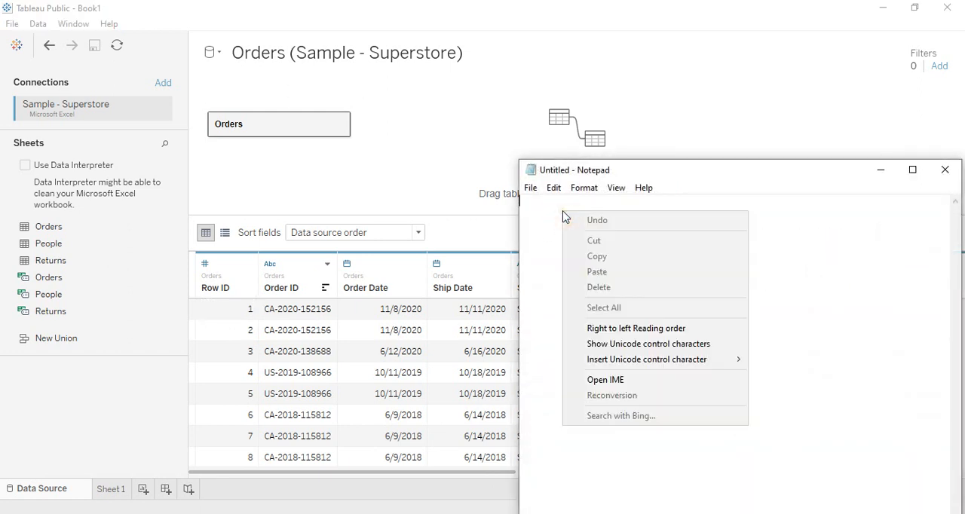
{"action": "left_click", "coordinate": [595, 273]}
{"action": "left_click", "coordinate": [878, 299]}
{"action": "left_click", "coordinate": [945, 169]}
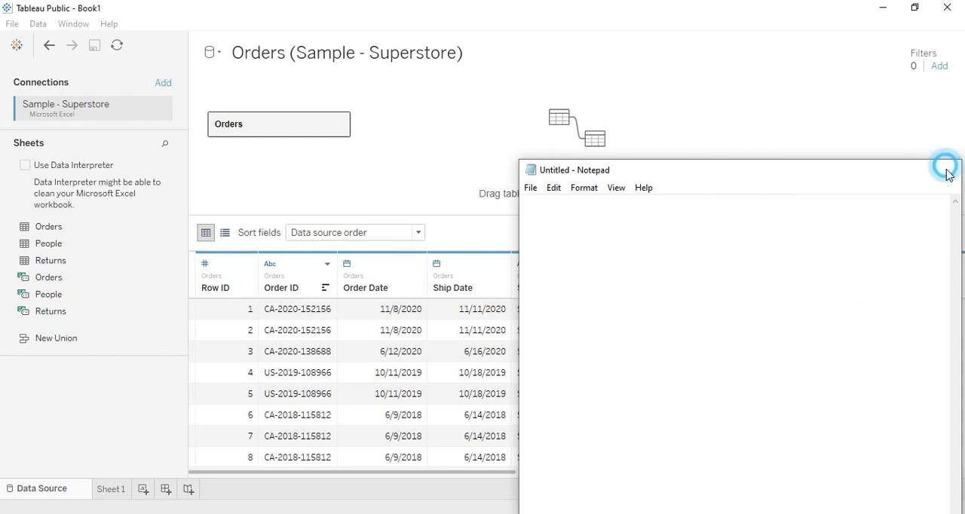
Copy the Row ID values into a blank Excel workbook and close it without saving.
{"action": "left_click", "coordinate": [248, 264]}
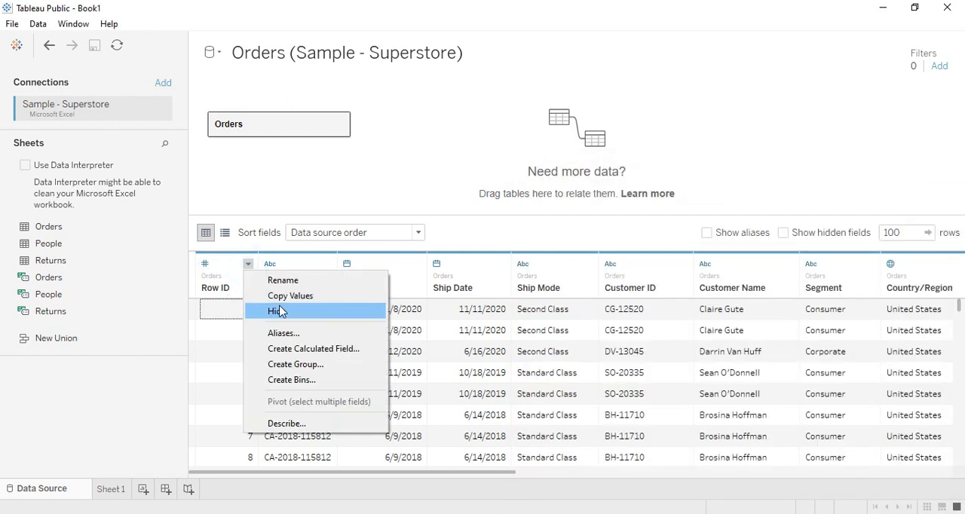
{"action": "left_click", "coordinate": [285, 295]}
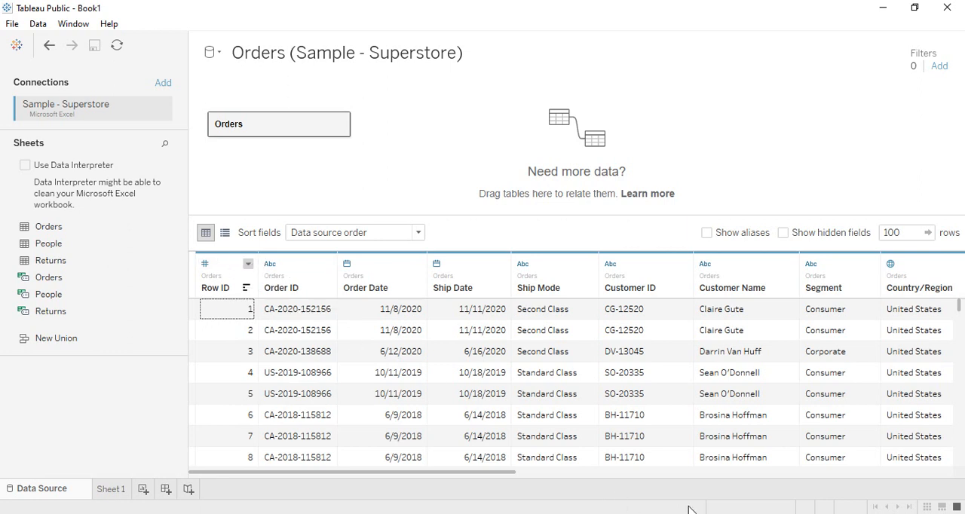
{"action": "left_click", "coordinate": [180, 513]}
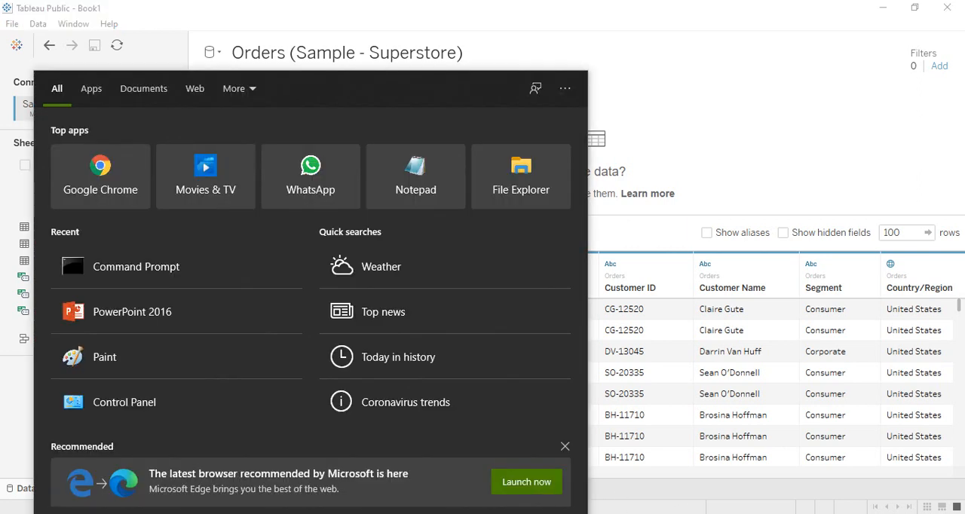
{"action": "type", "text": "exc"}
{"action": "key", "text": "Return"}
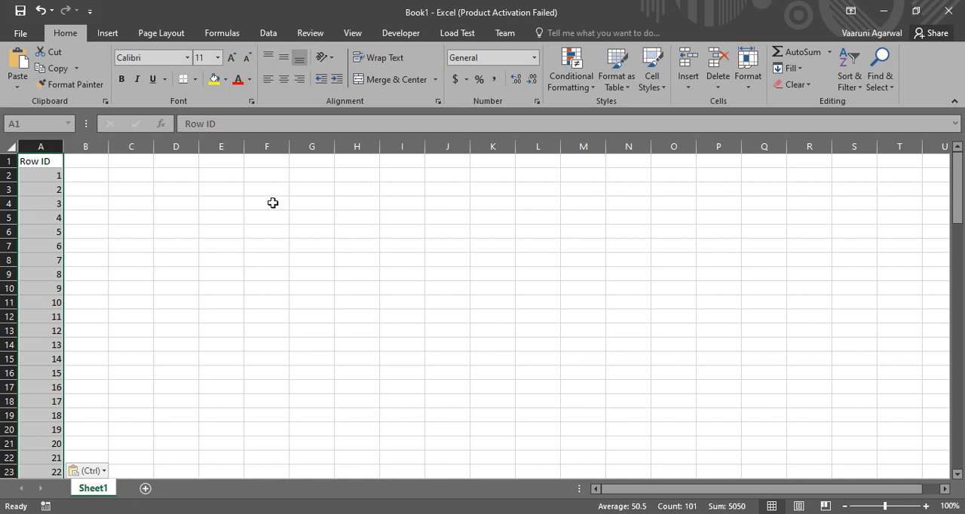
{"action": "left_click", "coordinate": [947, 11]}
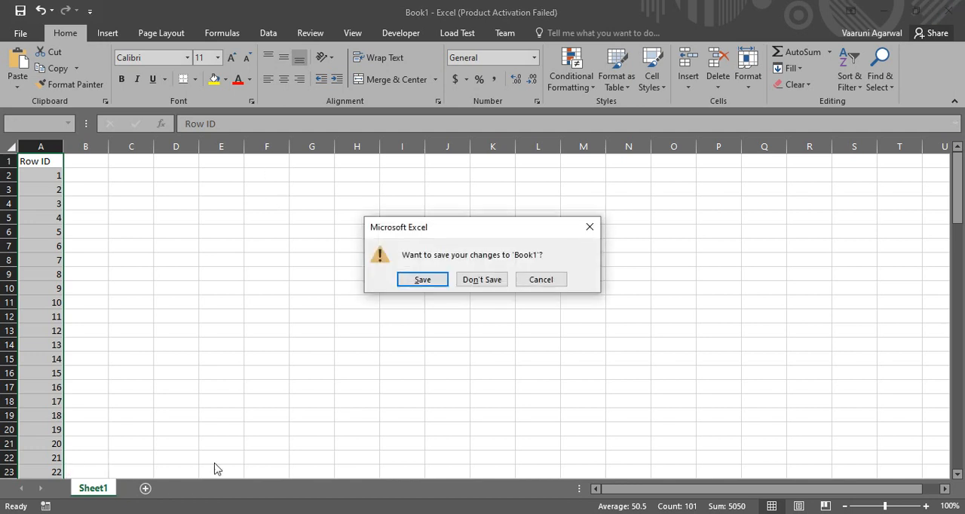
{"action": "left_click", "coordinate": [480, 282]}
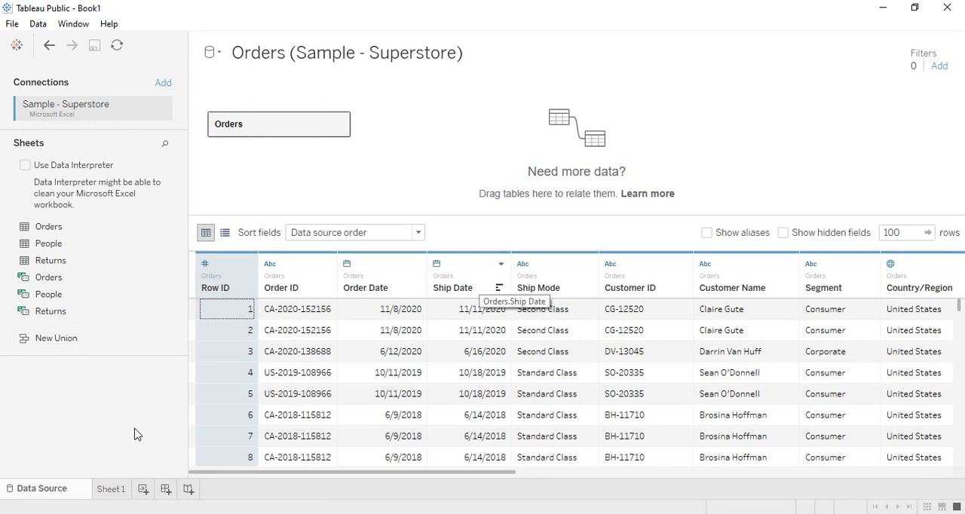
Hide the Row ID field and turn on the display of hidden fields.
{"action": "left_click", "coordinate": [248, 264]}
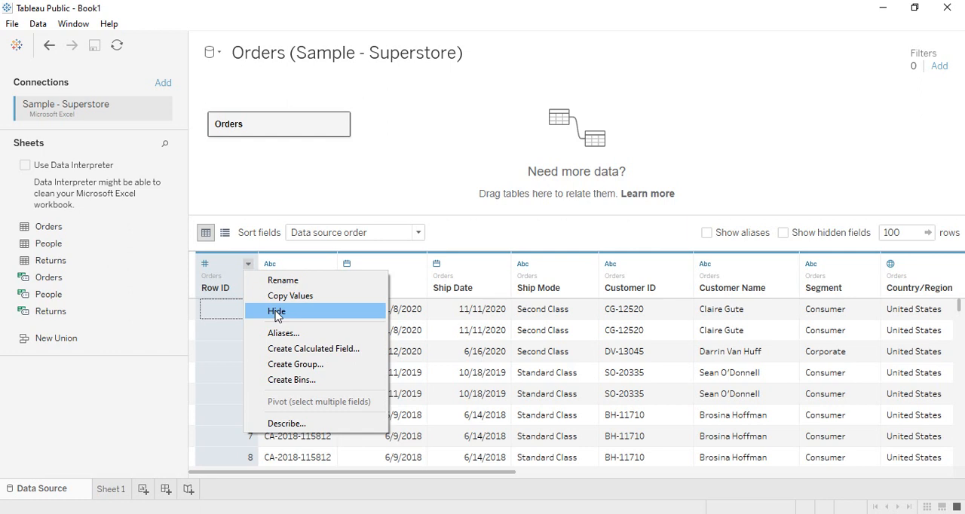
{"action": "left_click", "coordinate": [276, 312]}
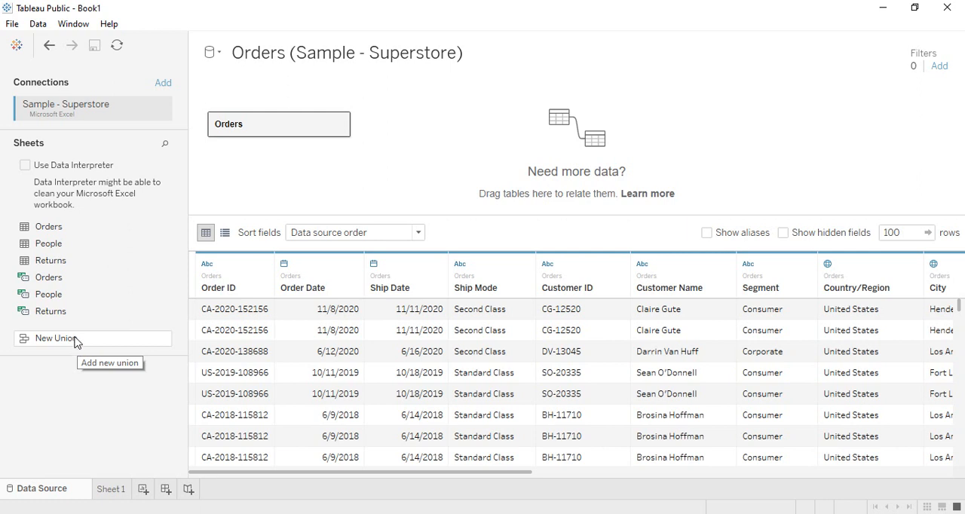
{"action": "left_click", "coordinate": [795, 233]}
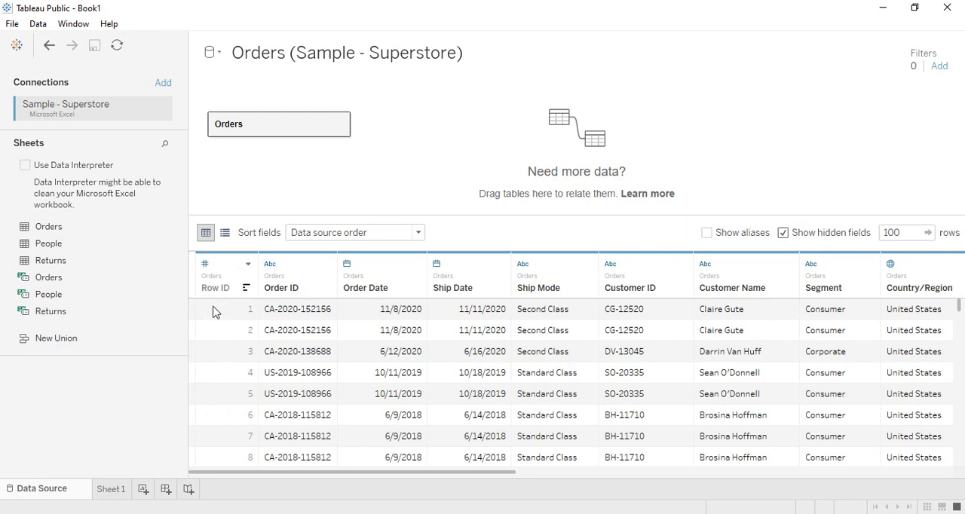
Unhide the Row ID field and turn off the display of hidden fields.
{"action": "left_click", "coordinate": [247, 265]}
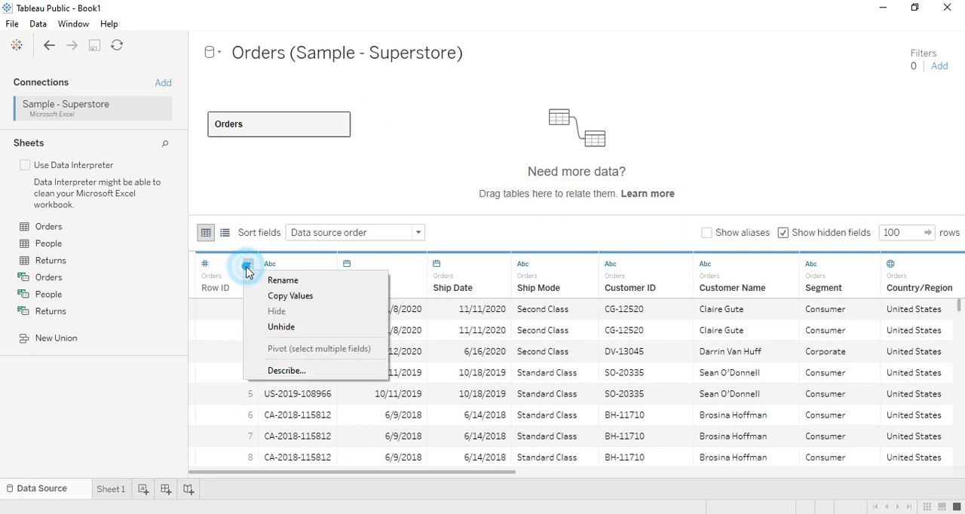
{"action": "left_click", "coordinate": [285, 327]}
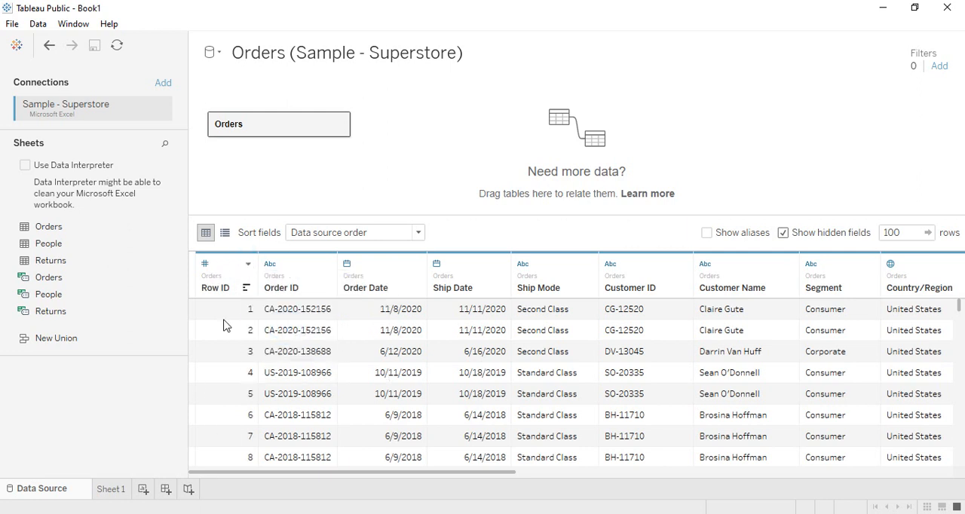
{"action": "left_click", "coordinate": [784, 233]}
View the alias list of the Row ID field and close it without changes.
{"action": "left_click", "coordinate": [248, 267]}
{"action": "left_click", "coordinate": [304, 333]}
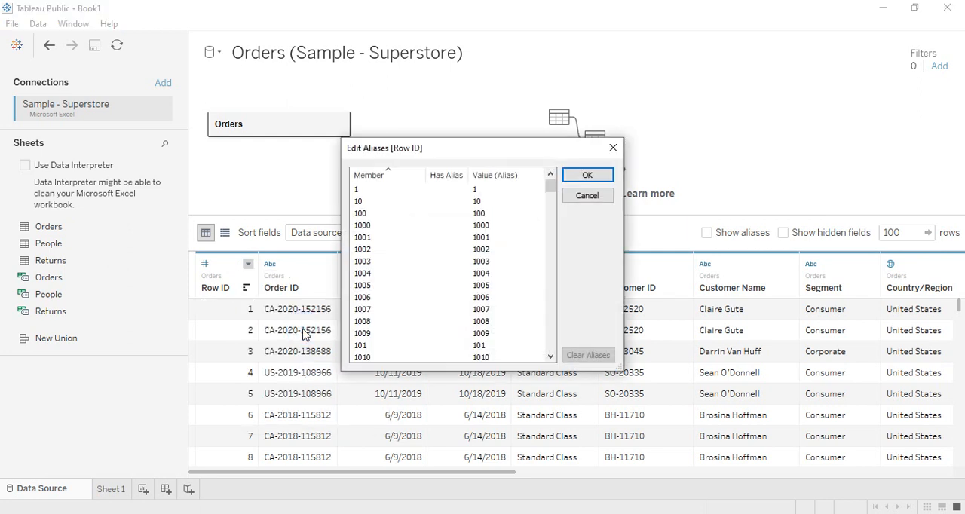
{"action": "left_click", "coordinate": [612, 153]}
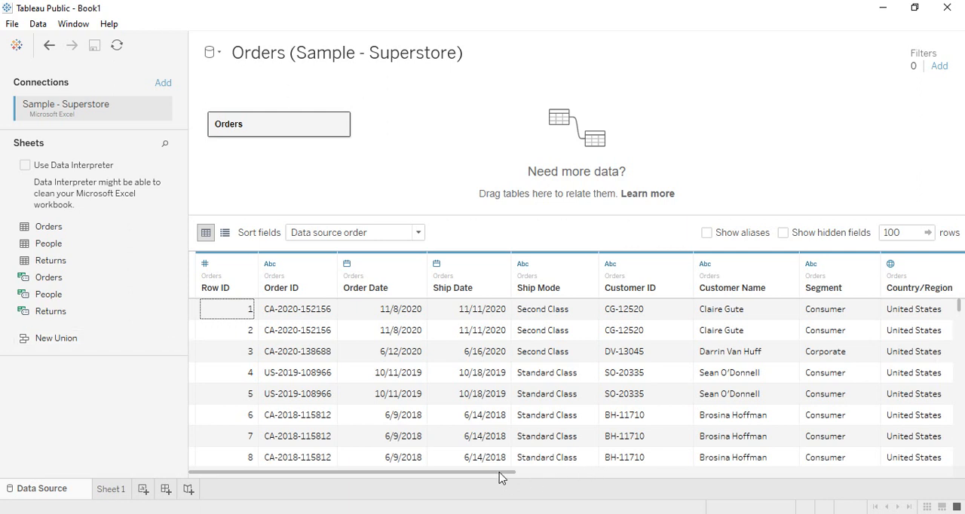
Set the Ship Mode aliases to 1 for First Class, Day for Same Day, 2 for Second Class and 3 for Standard Class.
{"action": "left_click", "coordinate": [588, 263]}
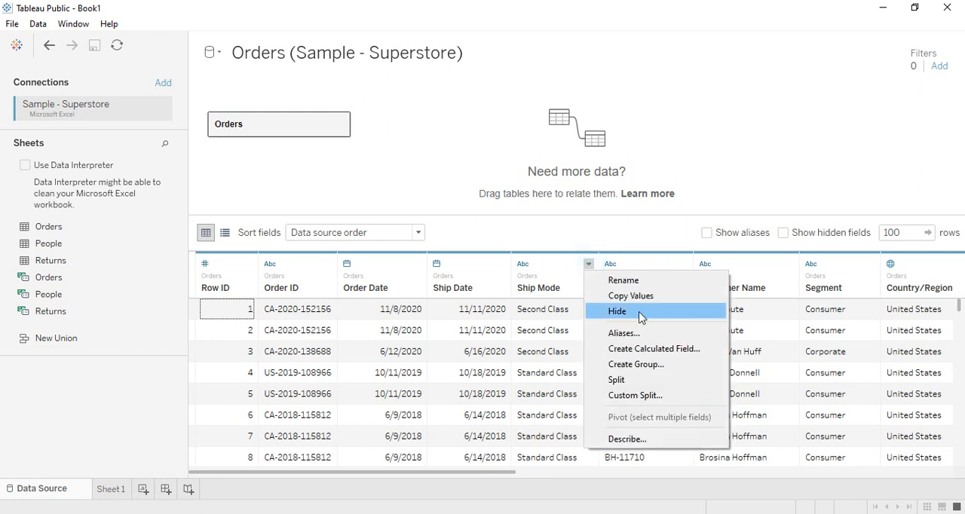
{"action": "left_click", "coordinate": [633, 334]}
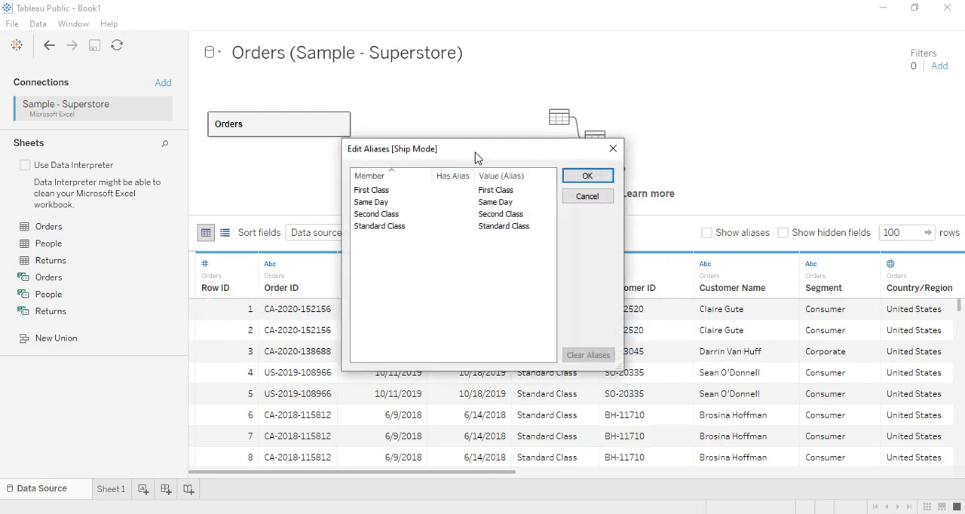
{"action": "left_click", "coordinate": [452, 242]}
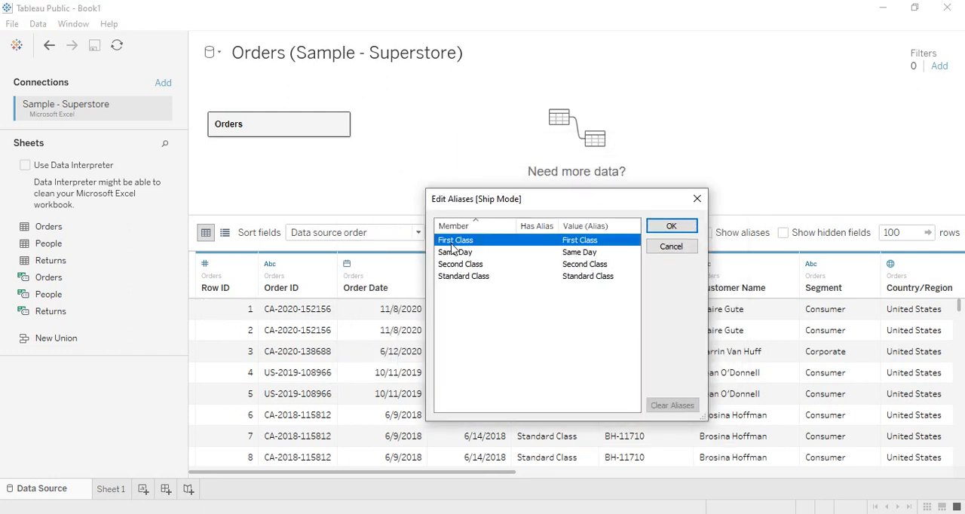
{"action": "left_click", "coordinate": [454, 245]}
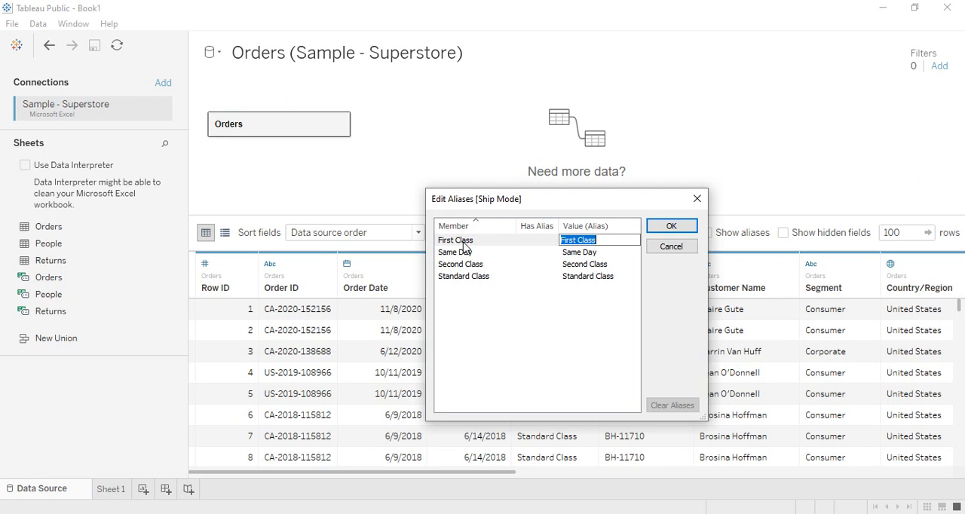
{"action": "type", "text": "1"}
{"action": "left_click", "coordinate": [456, 253]}
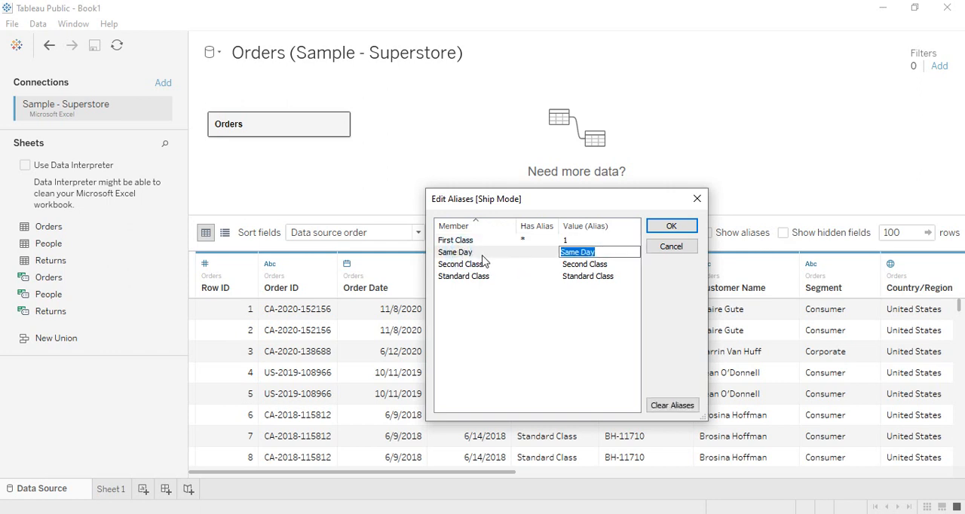
{"action": "type", "text": "Day"}
{"action": "left_click", "coordinate": [483, 265]}
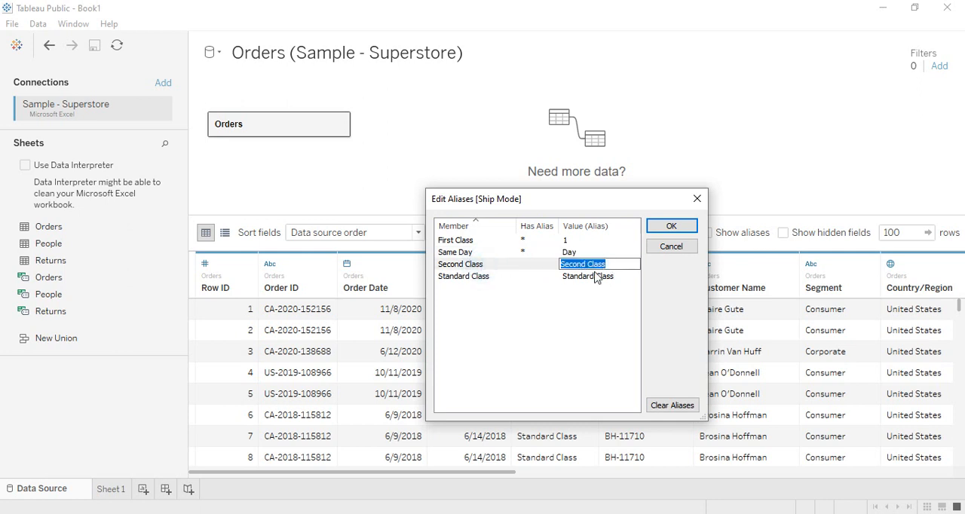
{"action": "type", "text": "2"}
{"action": "left_click", "coordinate": [480, 280]}
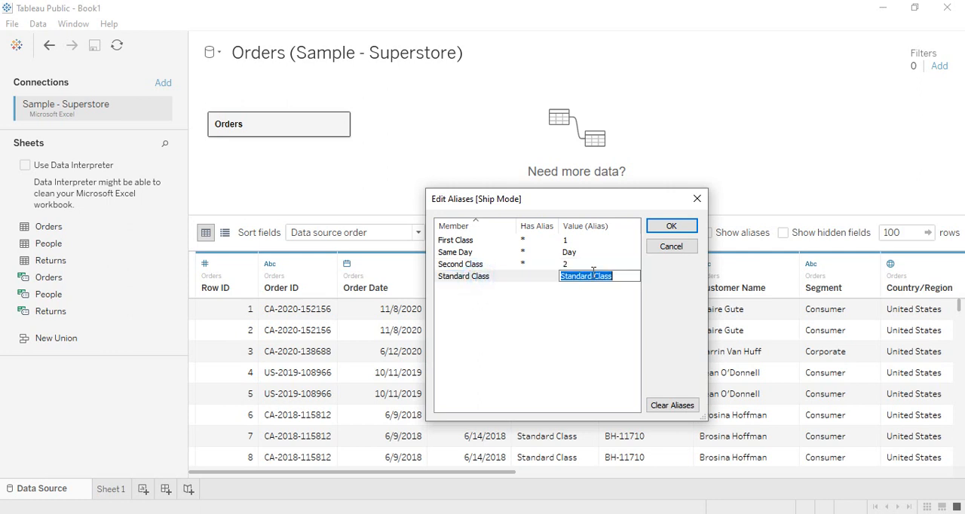
{"action": "type", "text": "3"}
Change the Same Day alias of Ship Mode to 4 and apply the alias edits.
{"action": "left_click", "coordinate": [574, 250]}
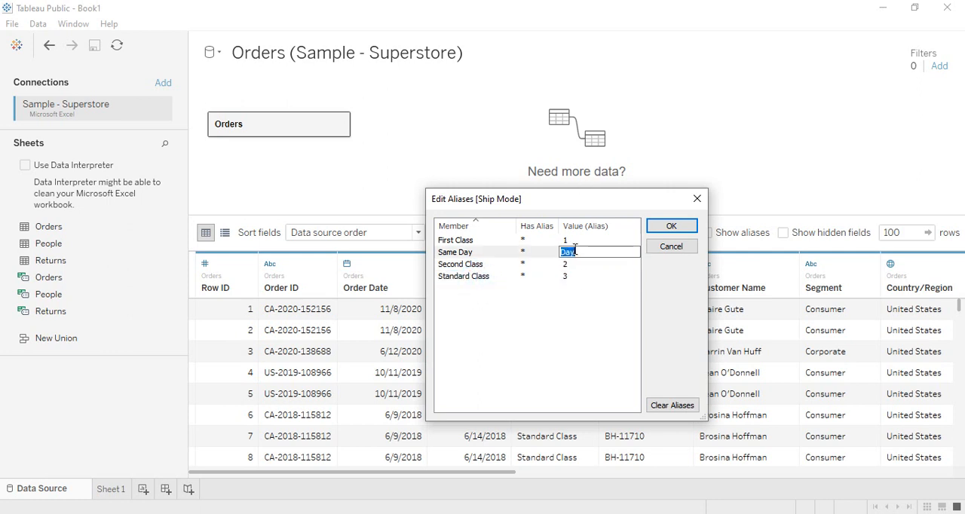
{"action": "type", "text": "4"}
{"action": "left_click", "coordinate": [585, 334]}
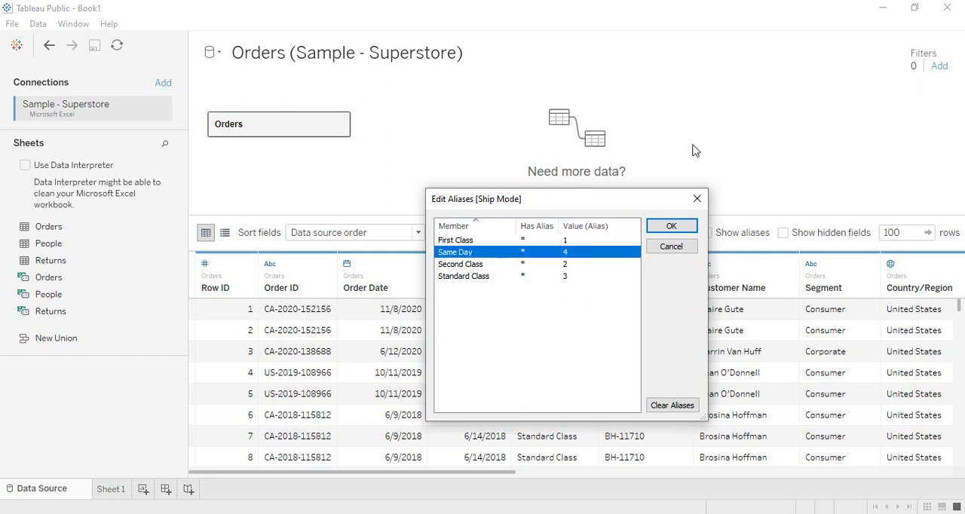
{"action": "left_click", "coordinate": [670, 226]}
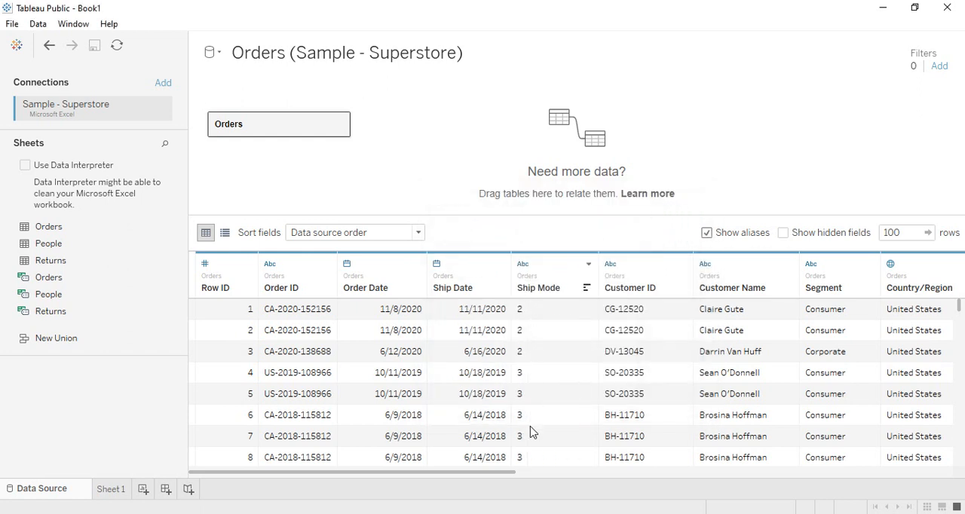
Review the aliased Ship Mode values in the data preview and turn off the display of aliases.
{"action": "scroll", "coordinate": [530, 433], "scroll_direction": "down", "scroll_amount": 3}
{"action": "scroll", "coordinate": [530, 435], "scroll_direction": "up", "scroll_amount": 3}
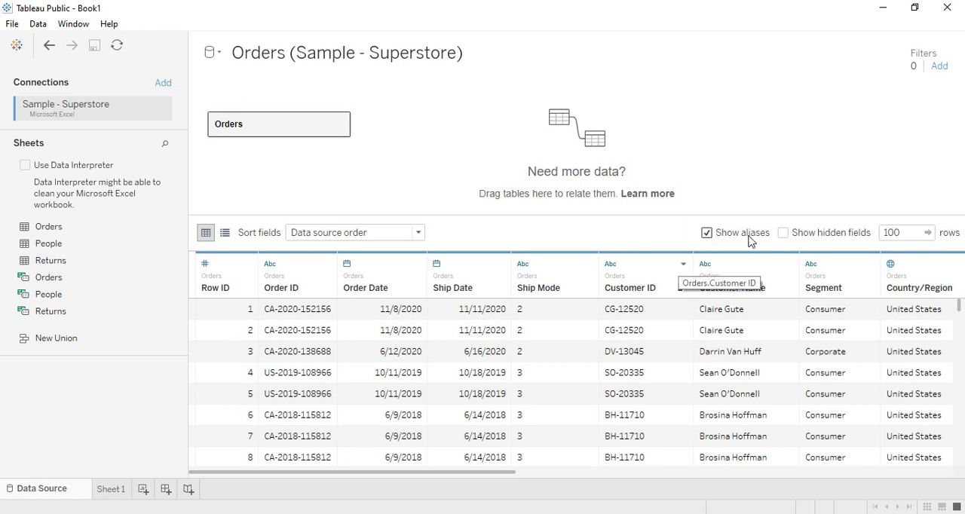
{"action": "left_click", "coordinate": [709, 234]}
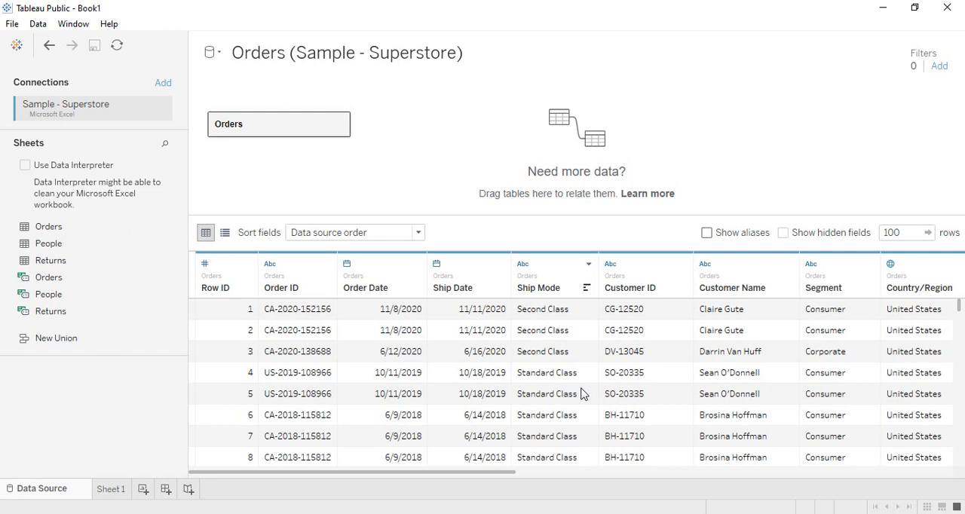
Clear all aliases of the Ship Mode field and apply the change.
{"action": "left_click", "coordinate": [587, 265]}
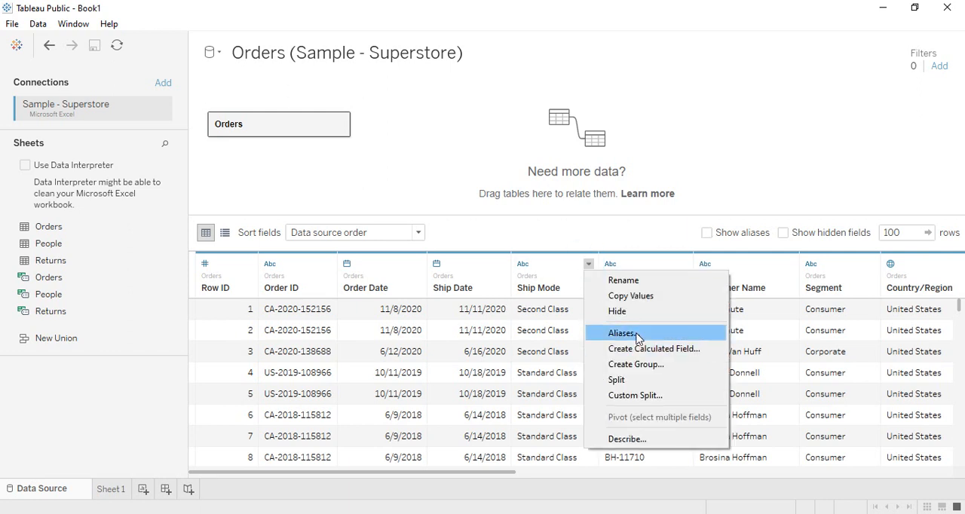
{"action": "left_click", "coordinate": [623, 333]}
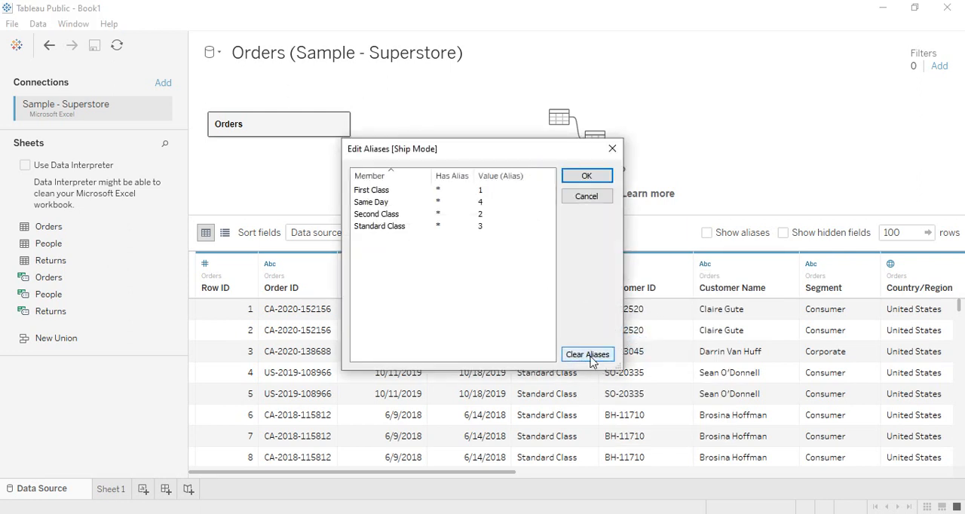
{"action": "left_click", "coordinate": [592, 359]}
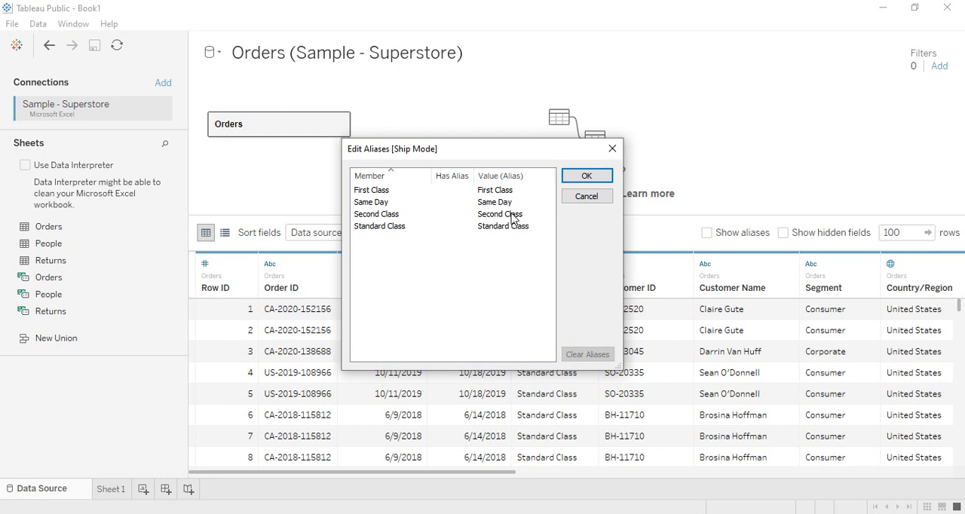
{"action": "left_click", "coordinate": [581, 176]}
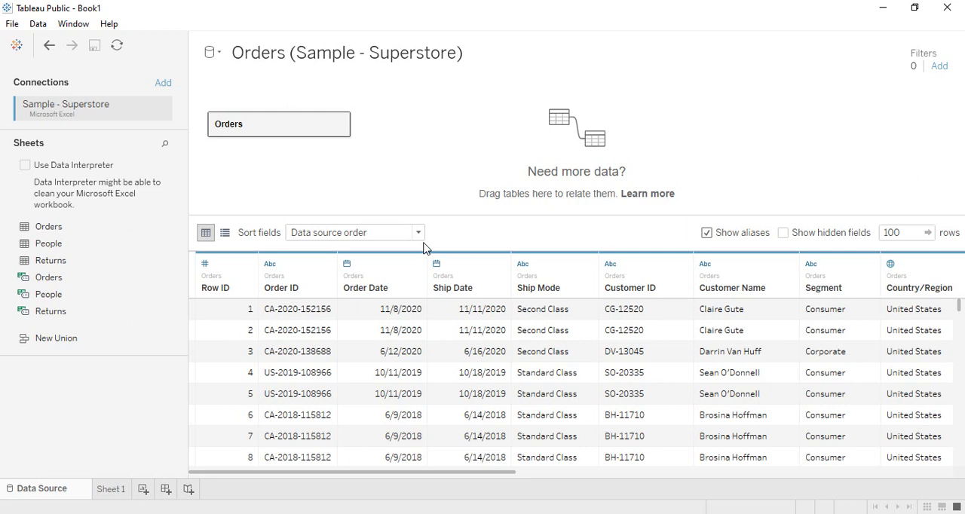
View the field description of Row ID and close it.
{"action": "left_click", "coordinate": [248, 264]}
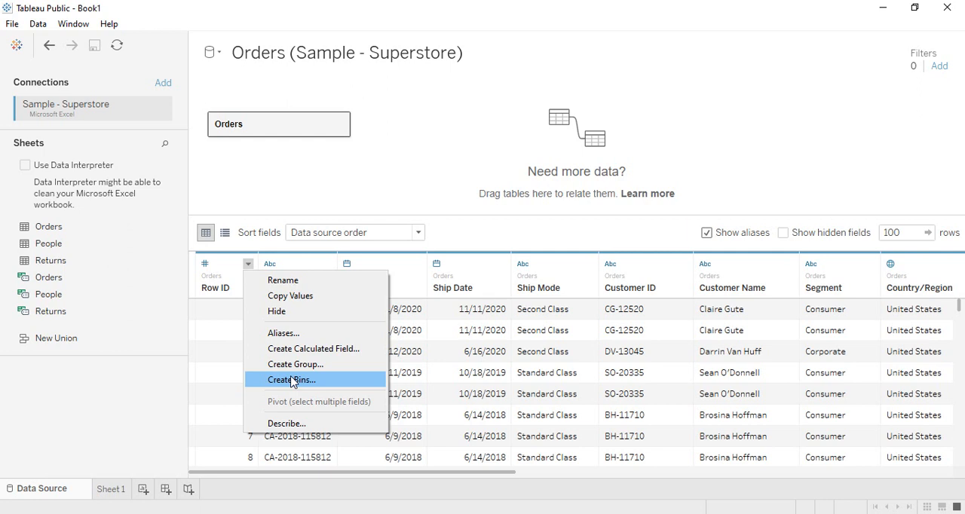
{"action": "left_click", "coordinate": [290, 423]}
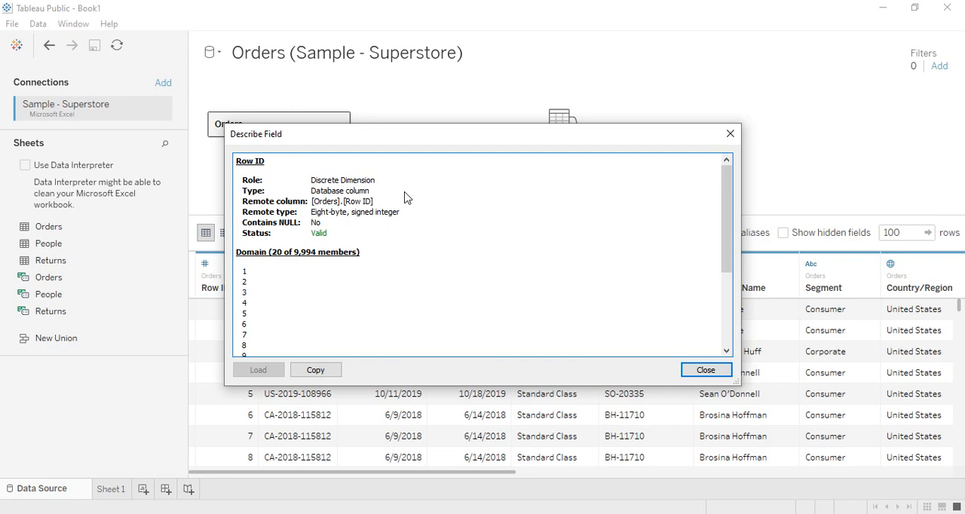
{"action": "left_click", "coordinate": [730, 134]}
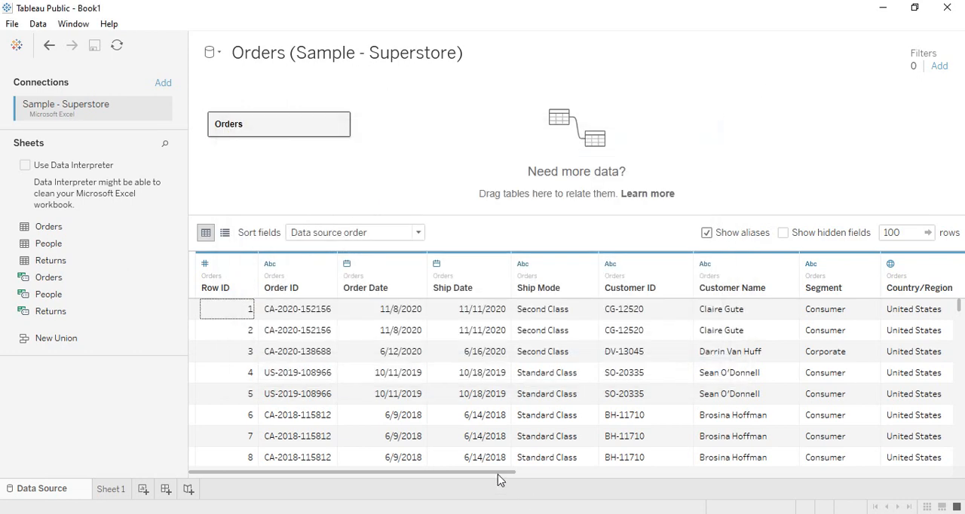
View the field description of Sales, checking its role and default aggregation, and close it.
{"action": "left_click_drag", "start_coordinate": [498, 474], "coordinate": [883, 485]}
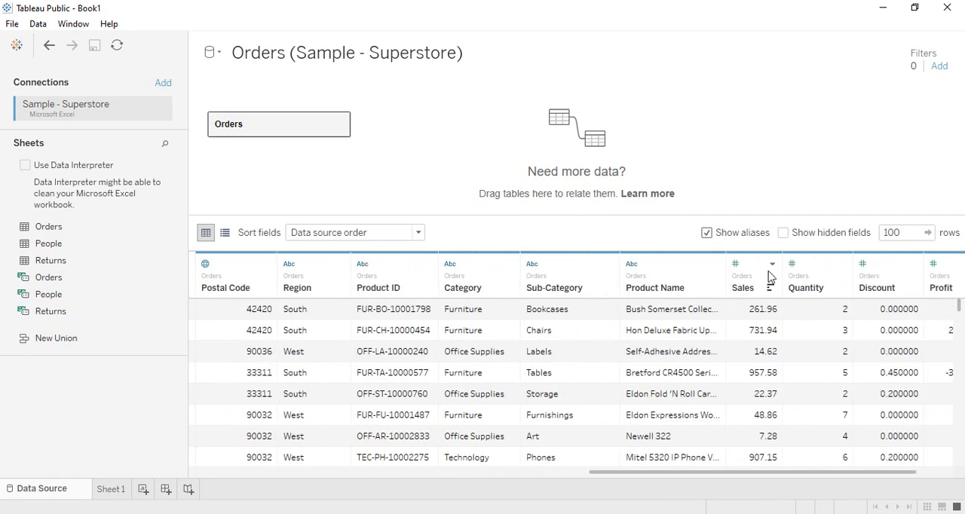
{"action": "left_click", "coordinate": [770, 267]}
{"action": "left_click", "coordinate": [814, 411]}
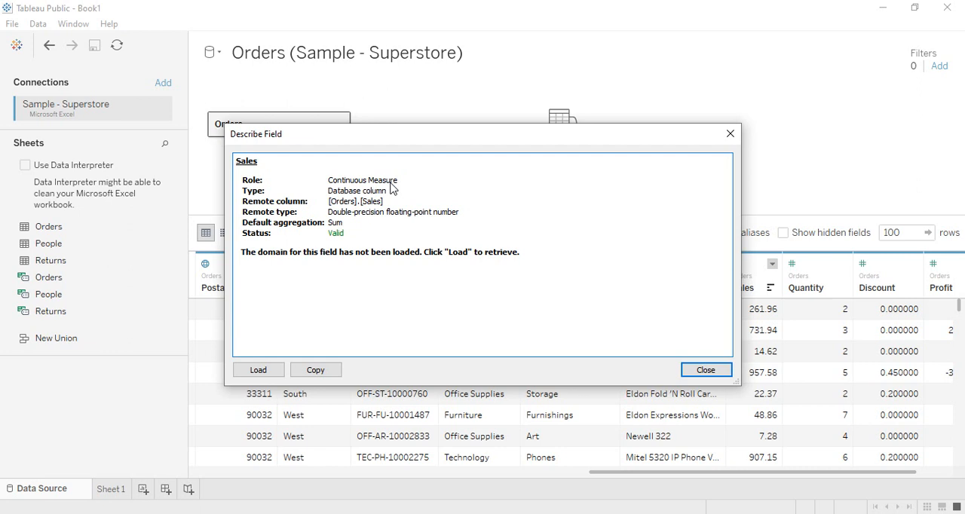
{"action": "left_click", "coordinate": [730, 135]}
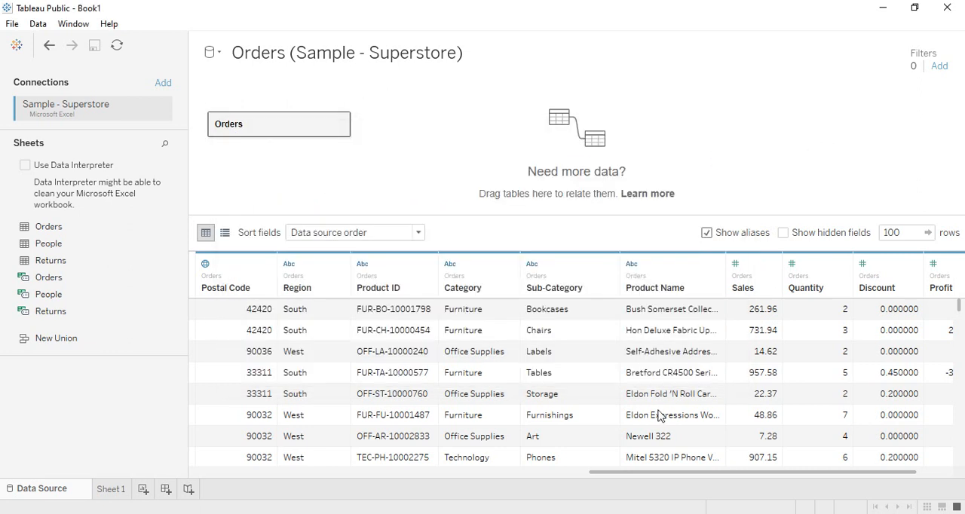
Reopen the Row ID field description, read its role, remote type and domain members, and close it.
{"action": "left_click_drag", "start_coordinate": [658, 474], "coordinate": [215, 471]}
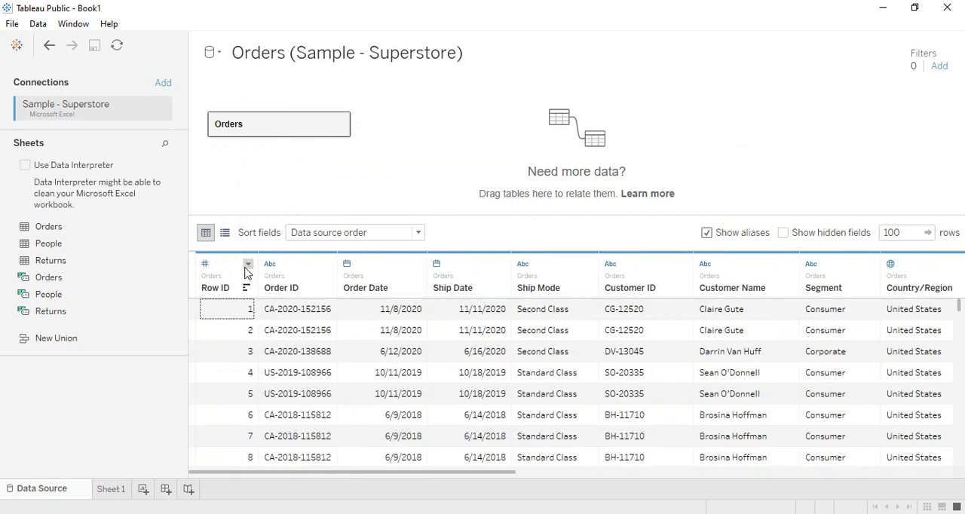
{"action": "left_click", "coordinate": [248, 264]}
{"action": "left_click", "coordinate": [319, 425]}
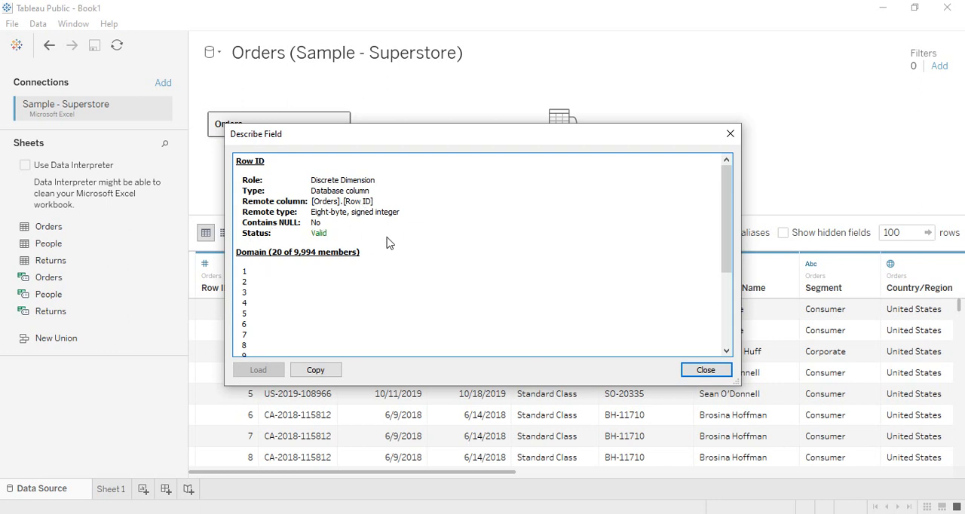
{"action": "scroll", "coordinate": [407, 274], "scroll_direction": "down", "scroll_amount": 3}
{"action": "scroll", "coordinate": [263, 327], "scroll_direction": "up", "scroll_amount": 3}
{"action": "left_click", "coordinate": [694, 370]}
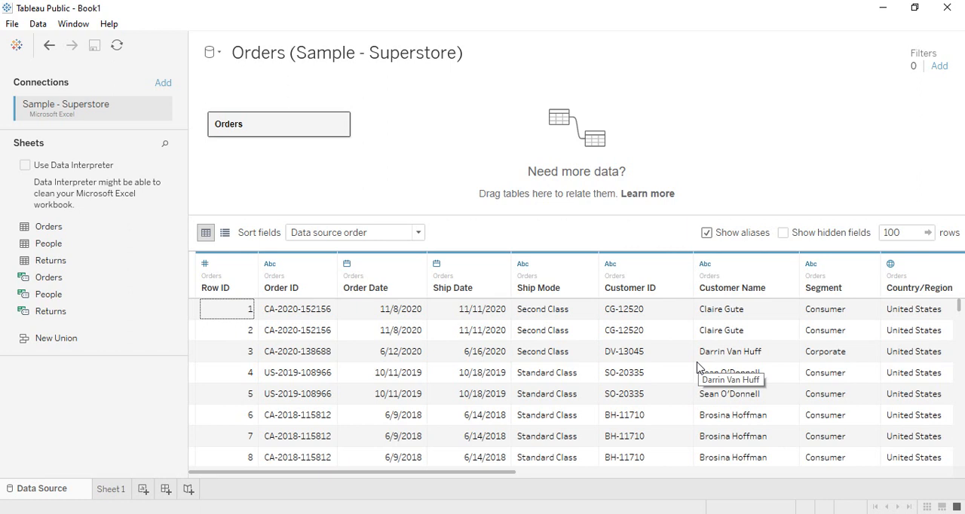
Change the Row ID field's data type to Number (decimal) and return it to Number (whole).
{"action": "left_click", "coordinate": [205, 265]}
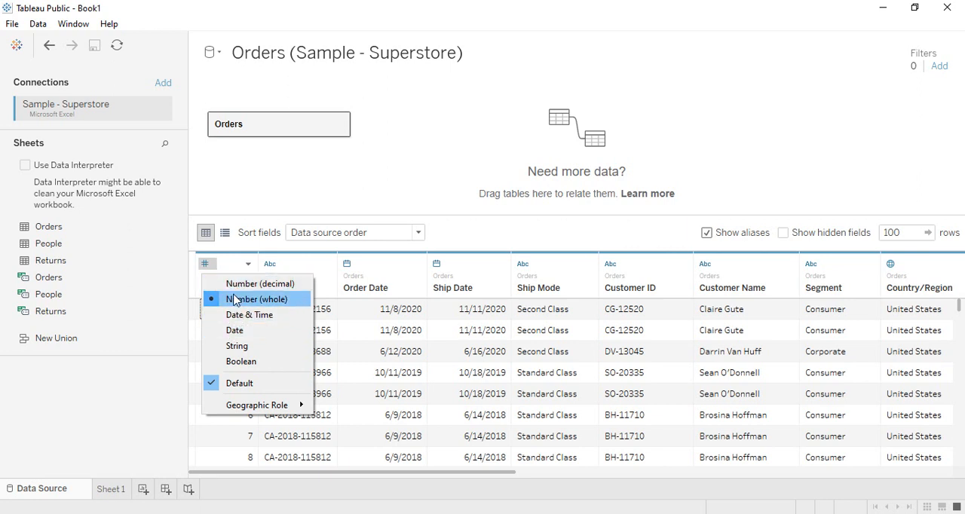
{"action": "left_click", "coordinate": [125, 381]}
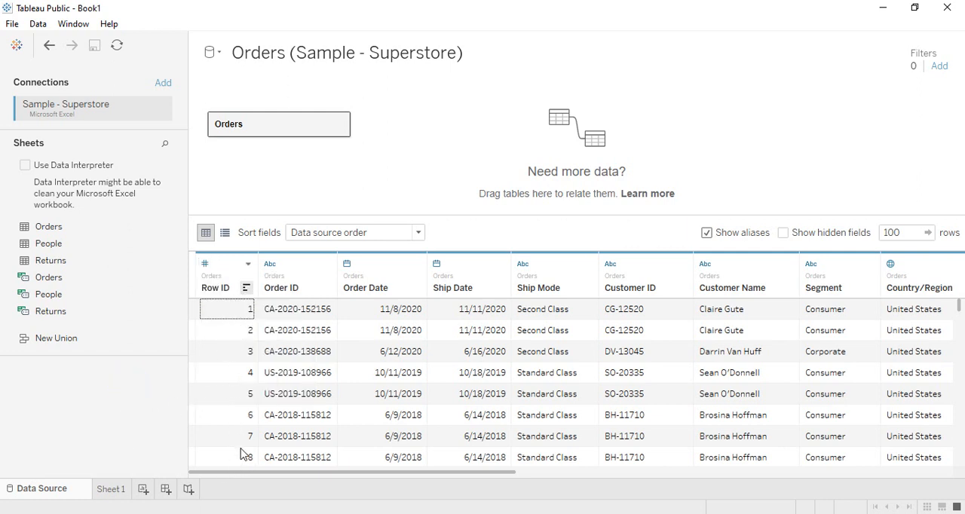
{"action": "left_click", "coordinate": [204, 265]}
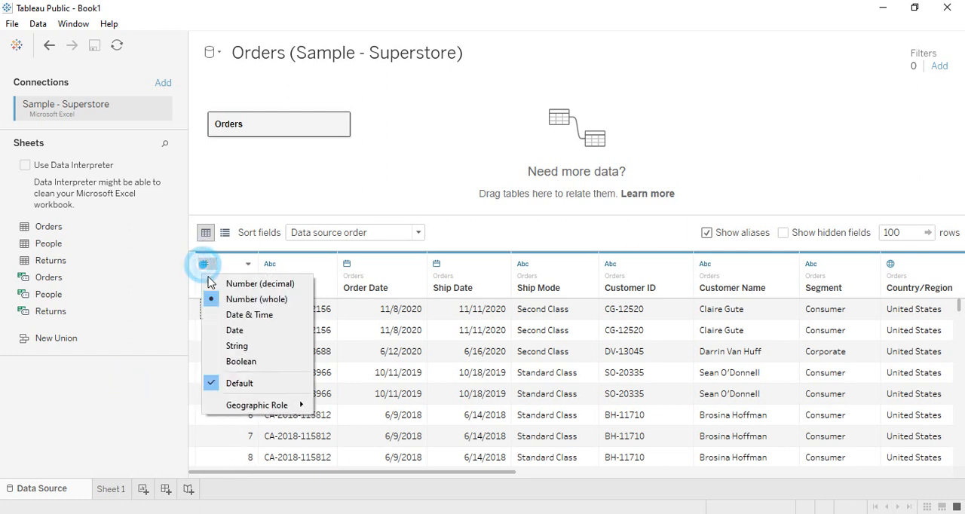
{"action": "left_click", "coordinate": [273, 285]}
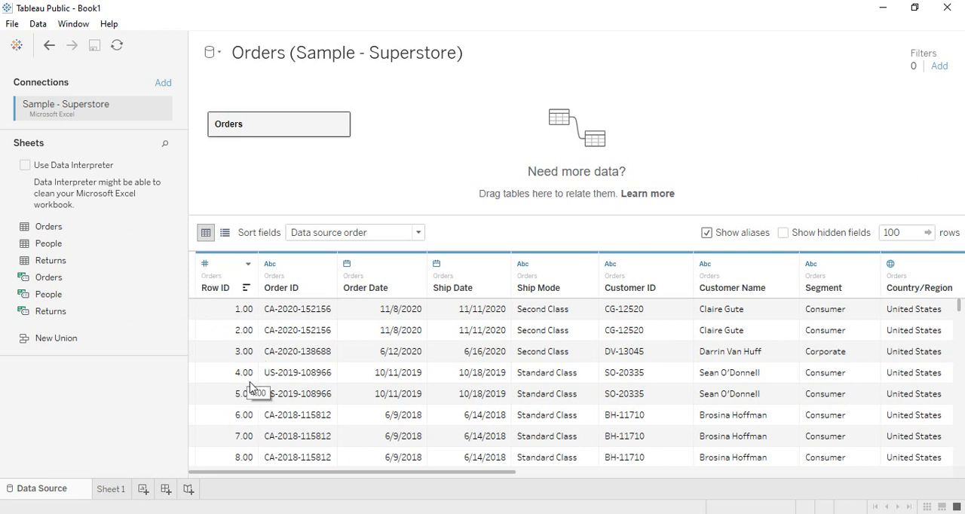
{"action": "left_click", "coordinate": [205, 263]}
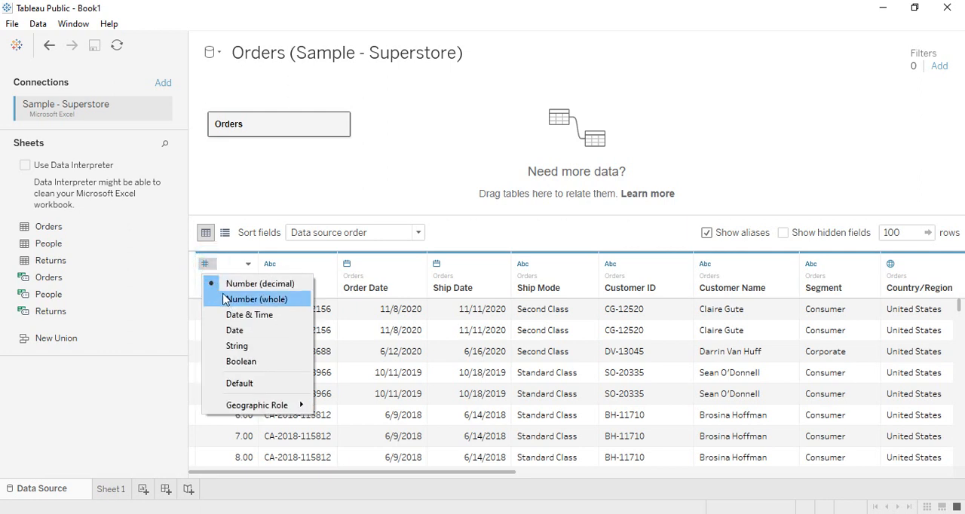
{"action": "left_click", "coordinate": [226, 299]}
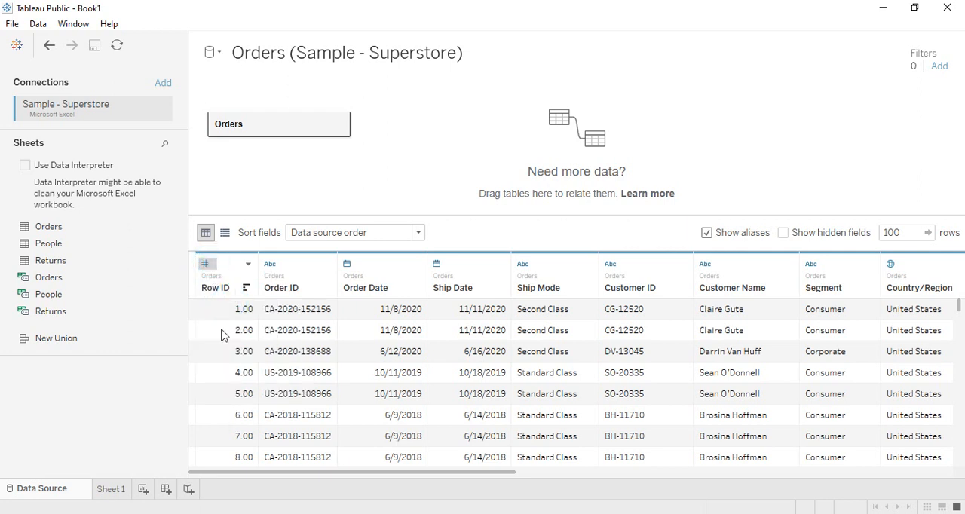
View the data type options of the Order ID and Order Date fields without changing them.
{"action": "left_click", "coordinate": [270, 263]}
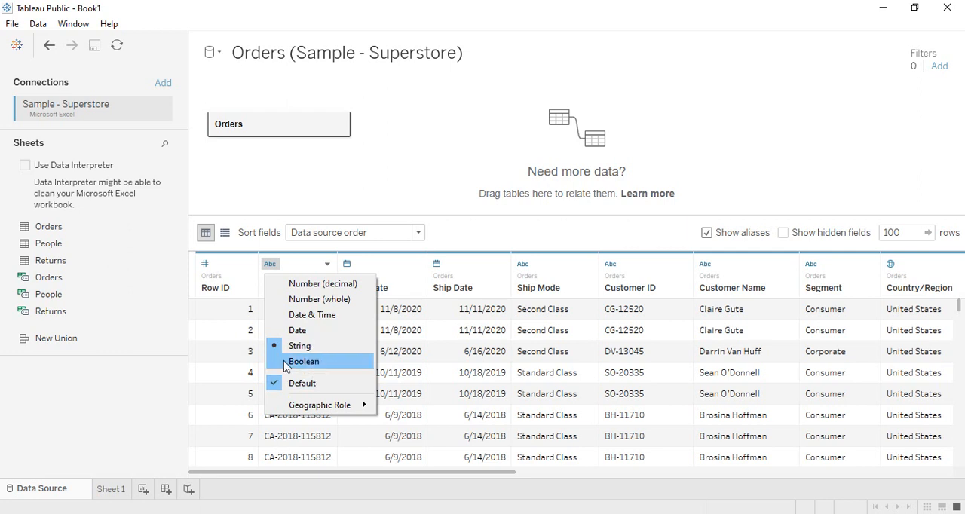
{"action": "left_click", "coordinate": [410, 263]}
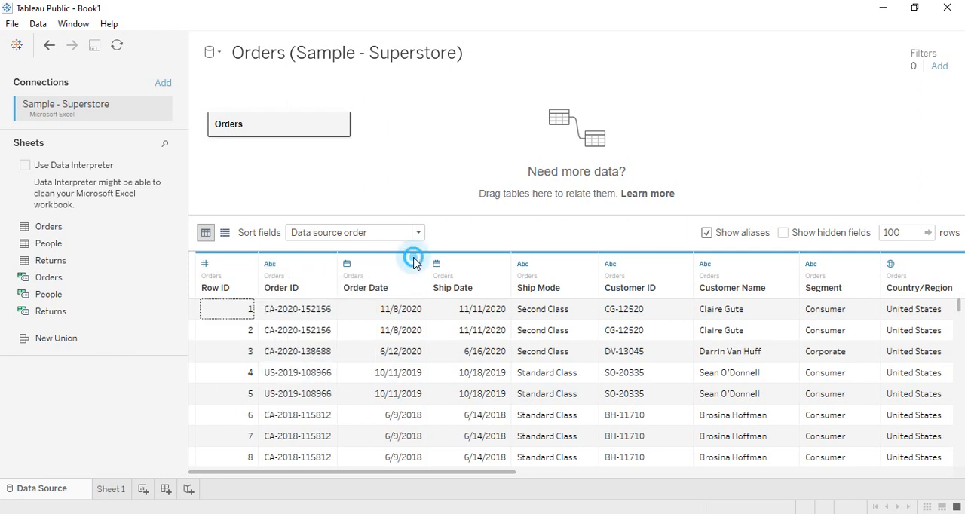
{"action": "left_click", "coordinate": [346, 263]}
{"action": "left_click", "coordinate": [377, 330]}
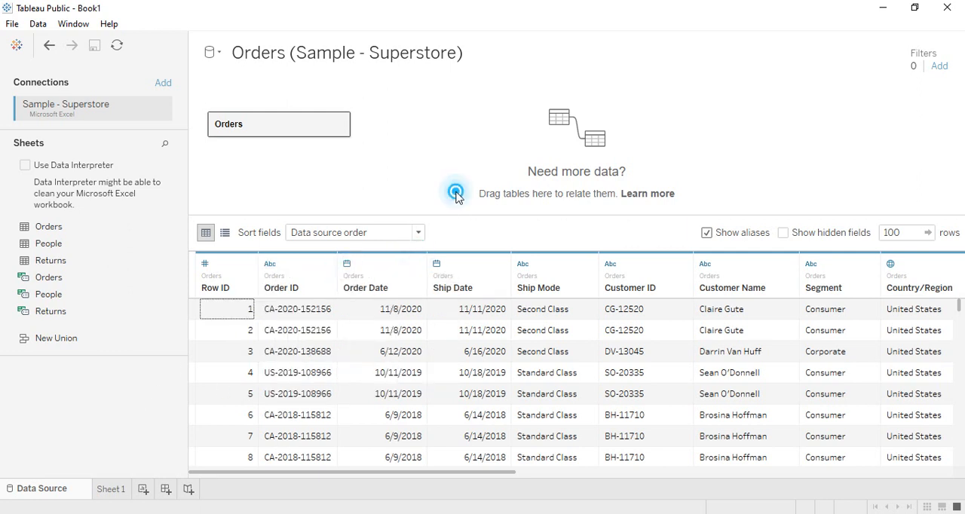
Change the Ship Date field's data type to Date & Time and return it to Date.
{"action": "left_click", "coordinate": [436, 263]}
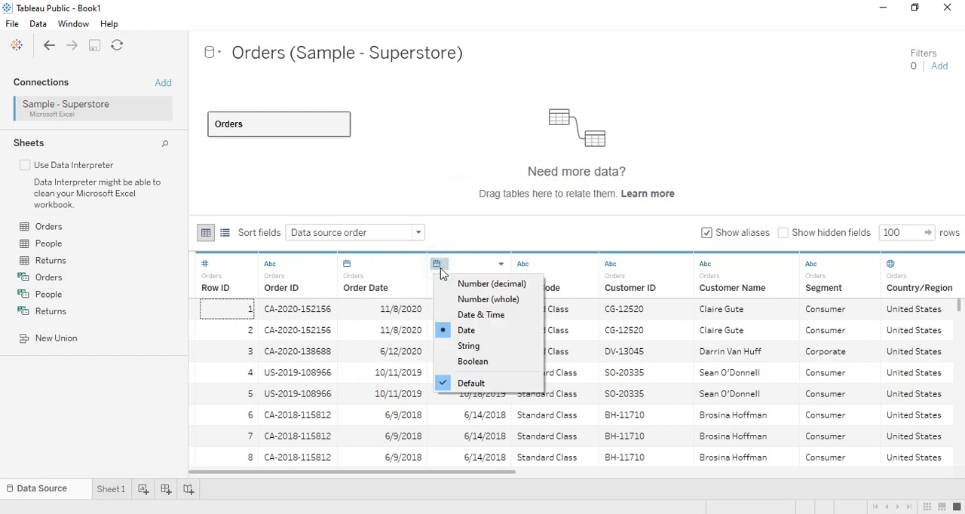
{"action": "left_click", "coordinate": [482, 315]}
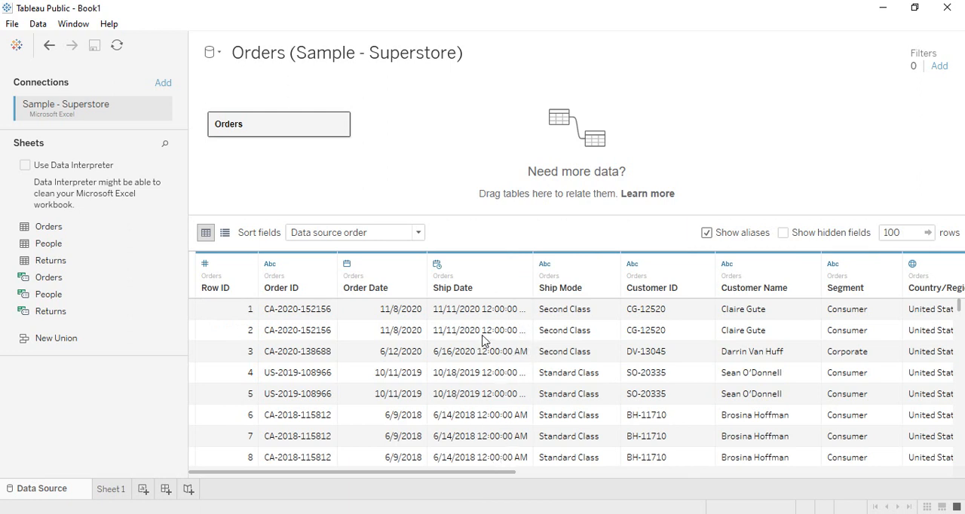
{"action": "left_click", "coordinate": [437, 264]}
{"action": "left_click", "coordinate": [458, 331]}
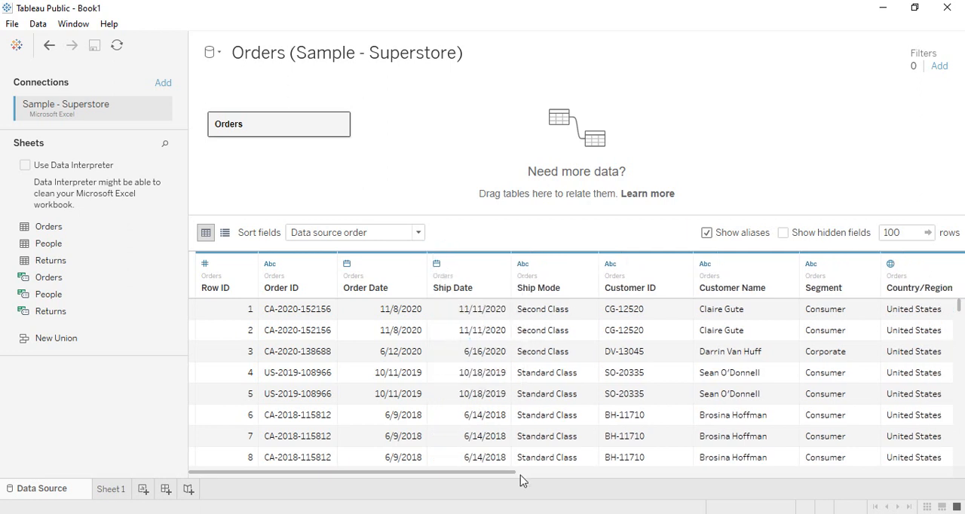
{"action": "left_click", "coordinate": [437, 264]}
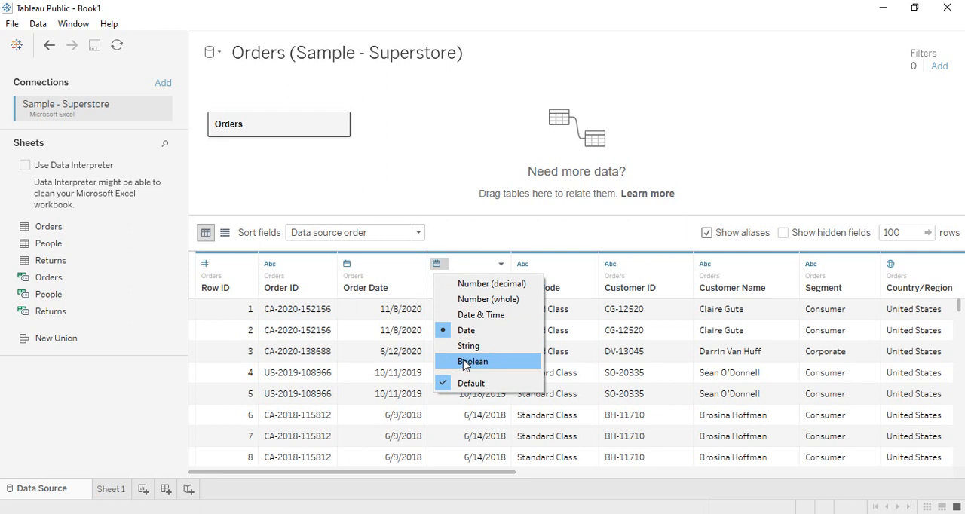
{"action": "left_click", "coordinate": [463, 202]}
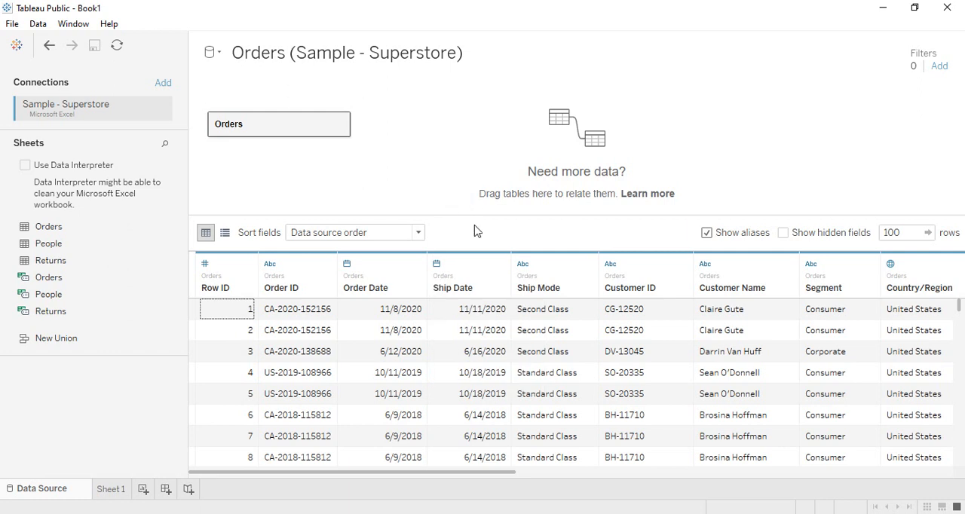